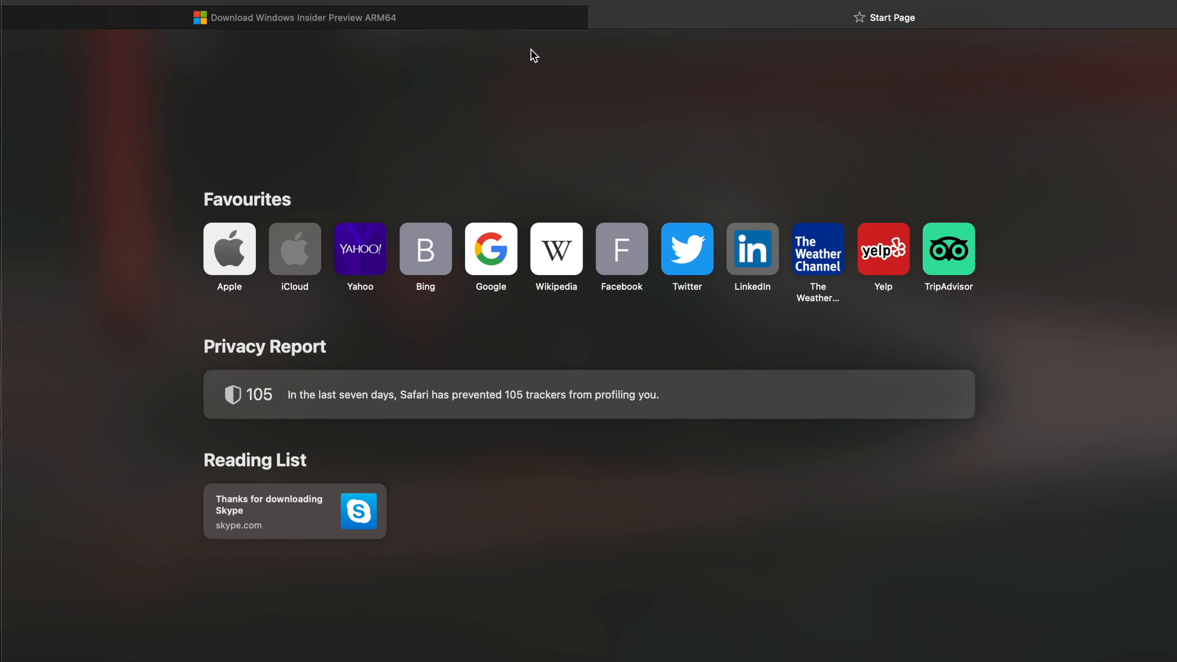
Open the UTM virtual machine website at mac.getutm.app in the browser.
key("super+l")
type("mac")
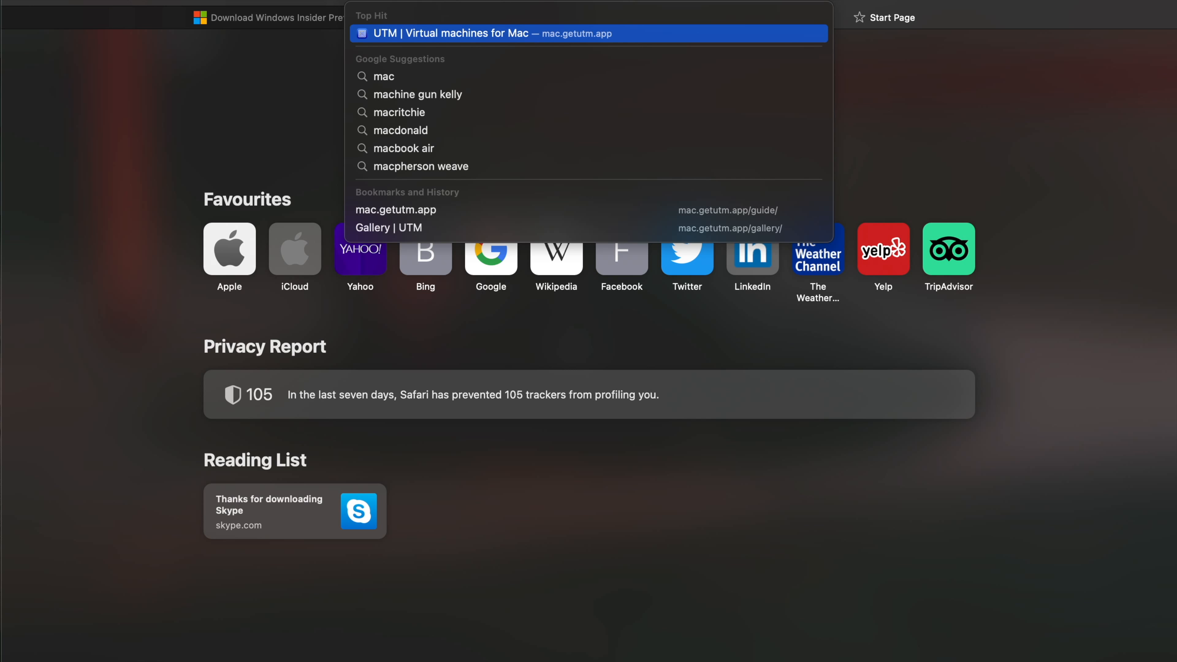
key("Return")
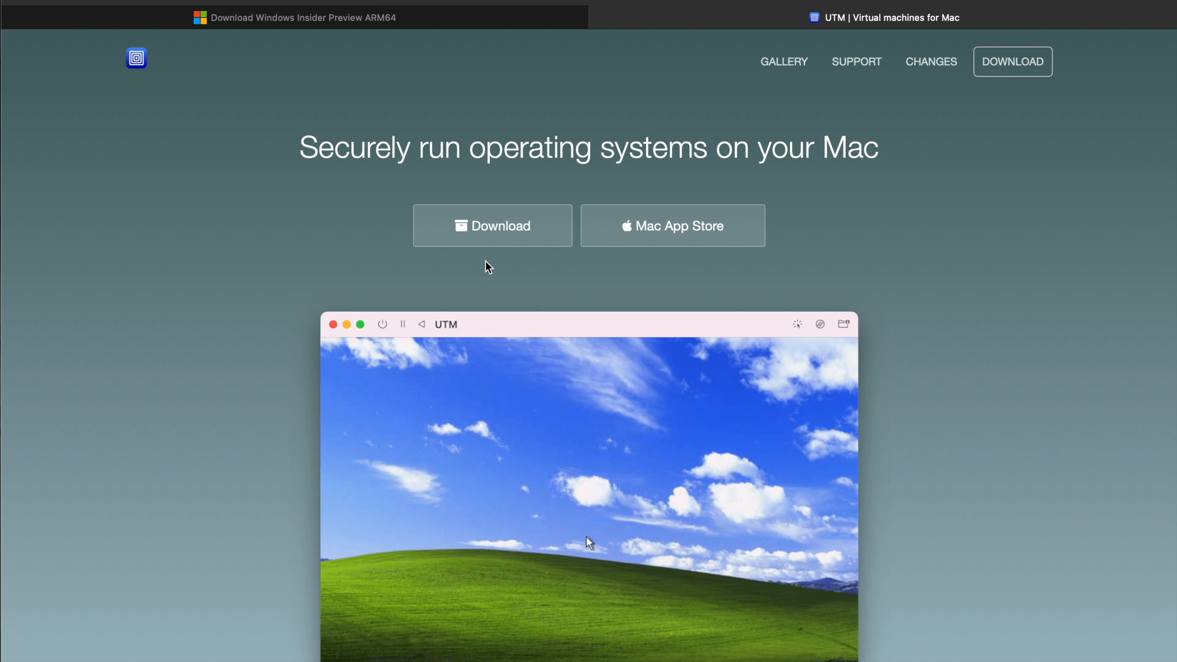
left_click(719, 242)
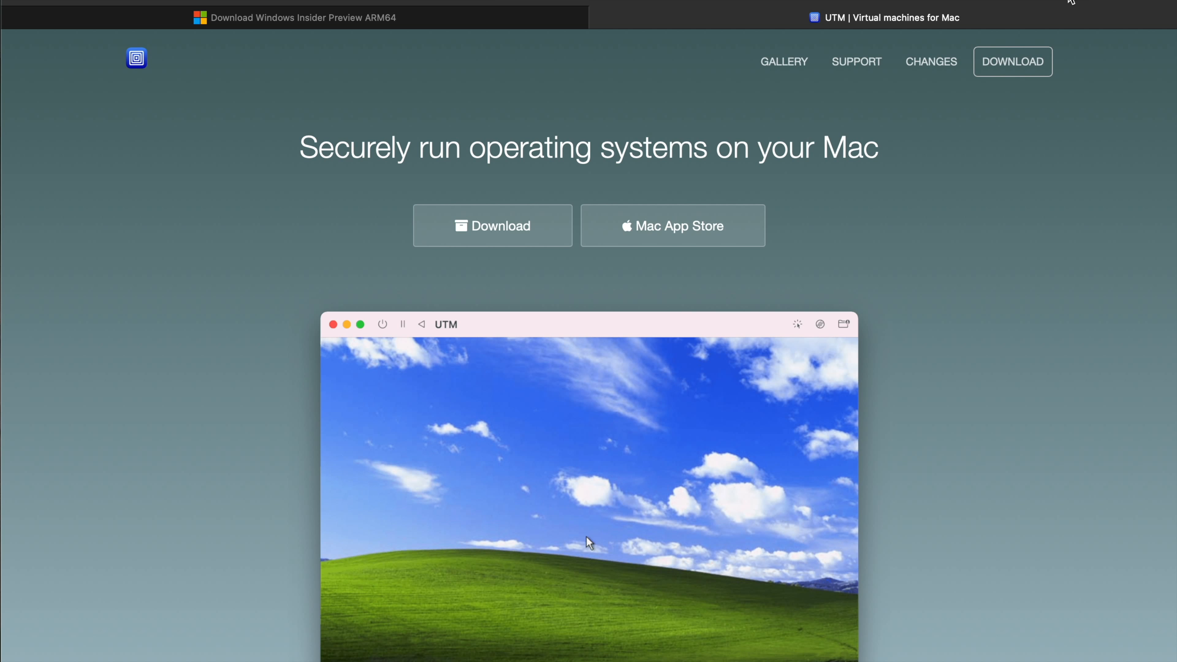
Switch to Finder and open the UTM.dmg disk image from the Downloads folder.
left_click(380, 106)
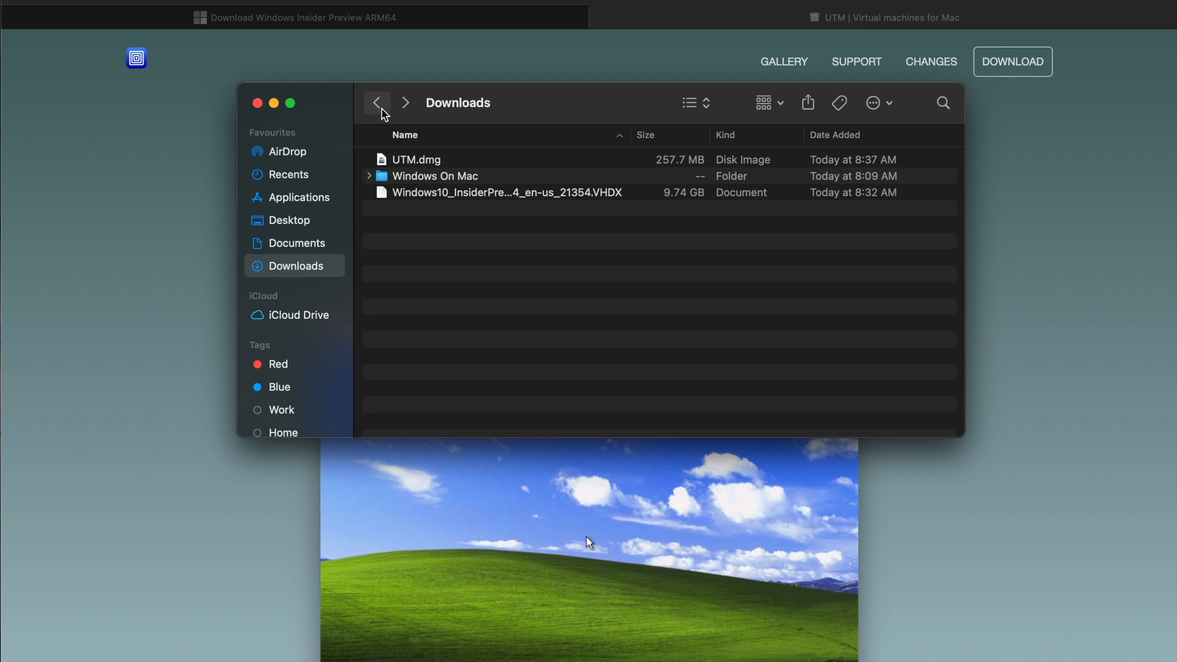
left_click(431, 163)
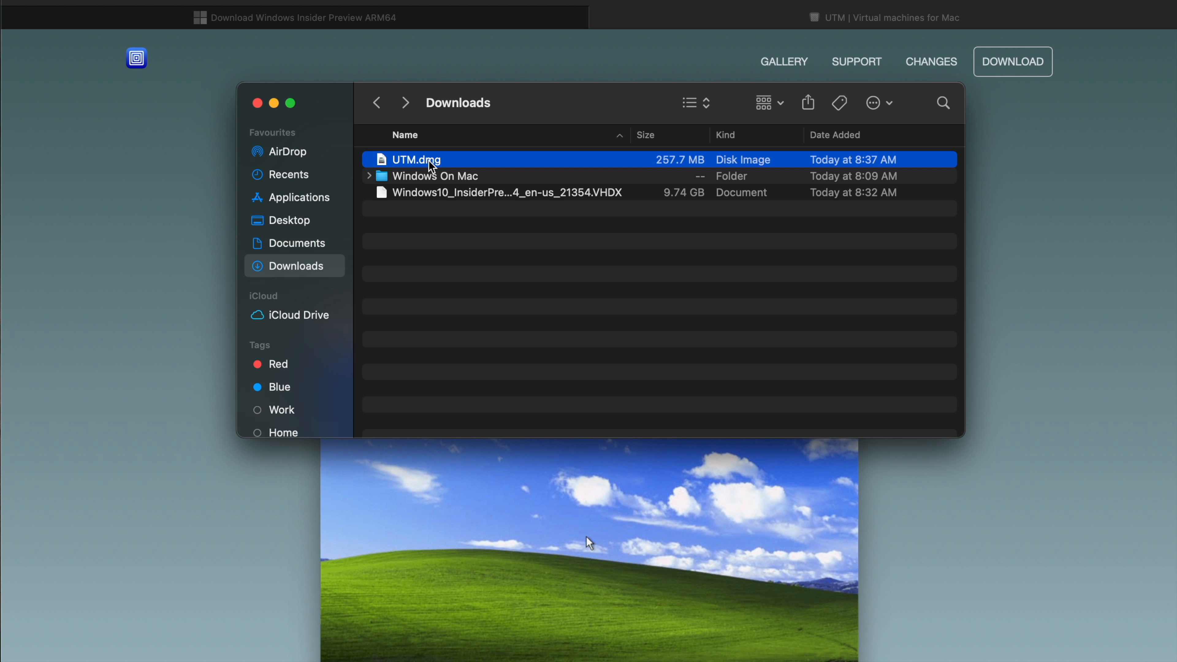
double_click(431, 163)
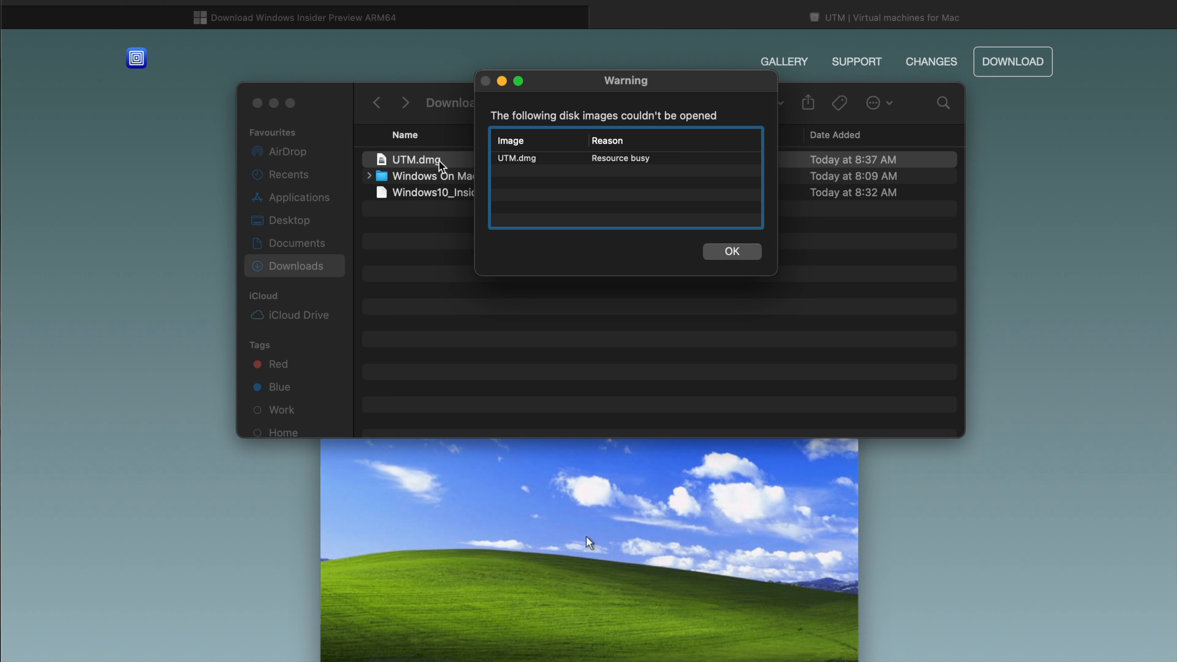
left_click(751, 250)
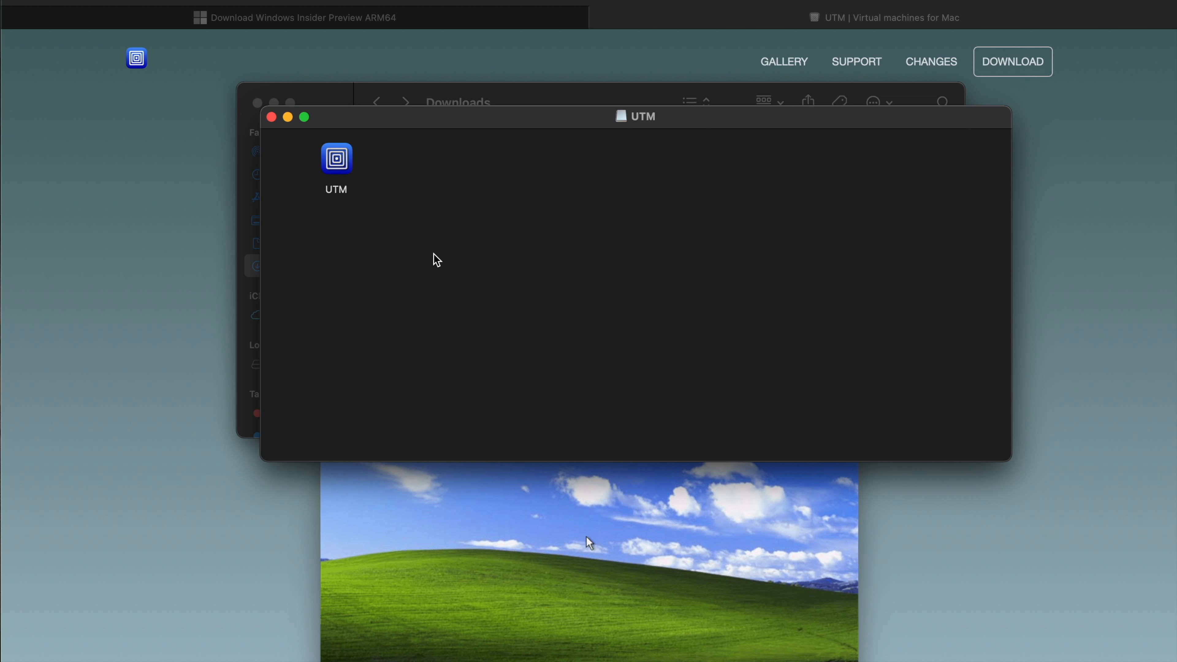
Move the disk image window aside and copy the UTM app into the Applications folder.
left_click_drag(408, 126, 721, 141)
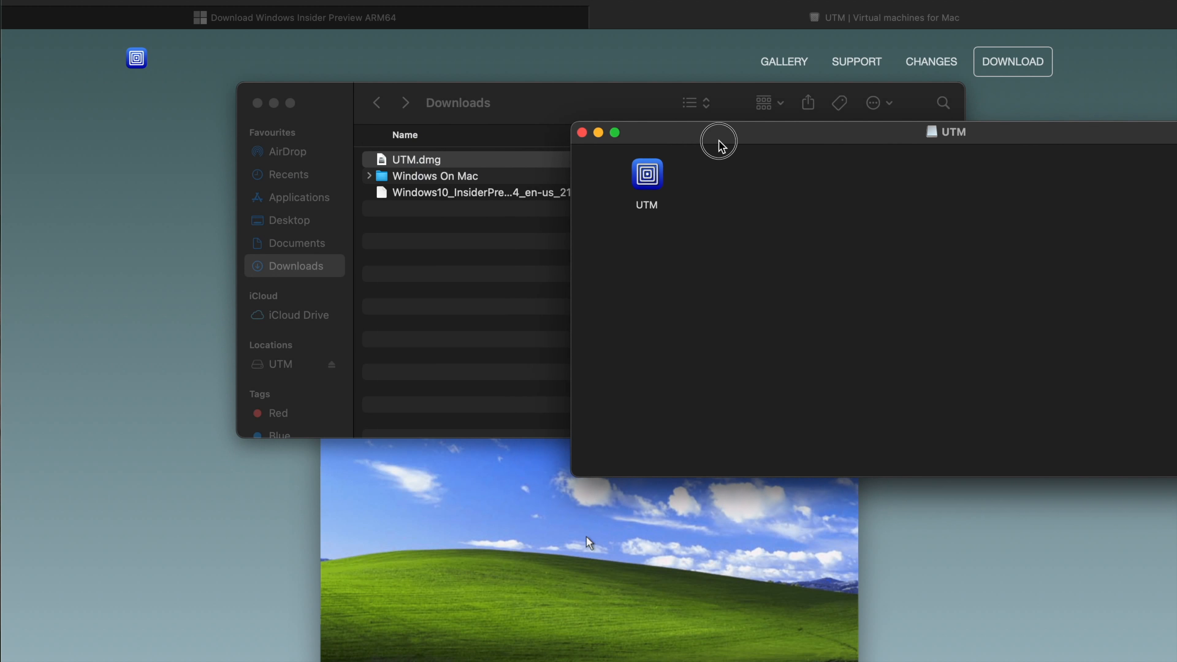
left_click(650, 175)
left_click_drag(651, 175, 310, 203)
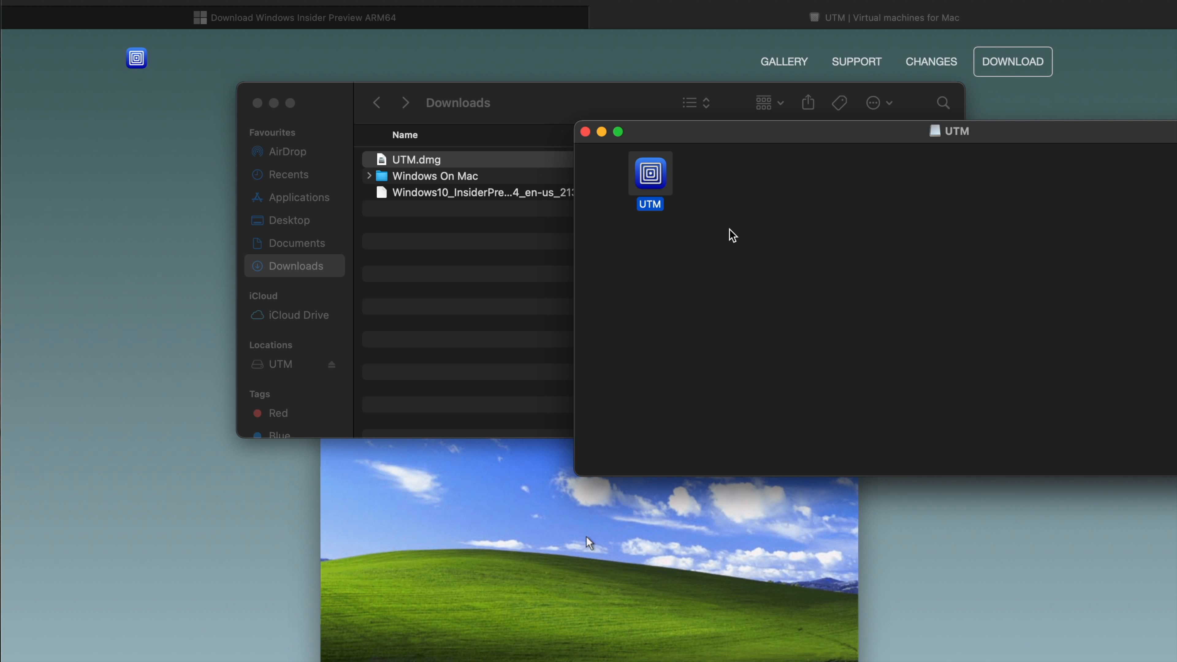
Return to the browser and view the Windows Insider Preview ARM64 download page.
left_click(203, 310)
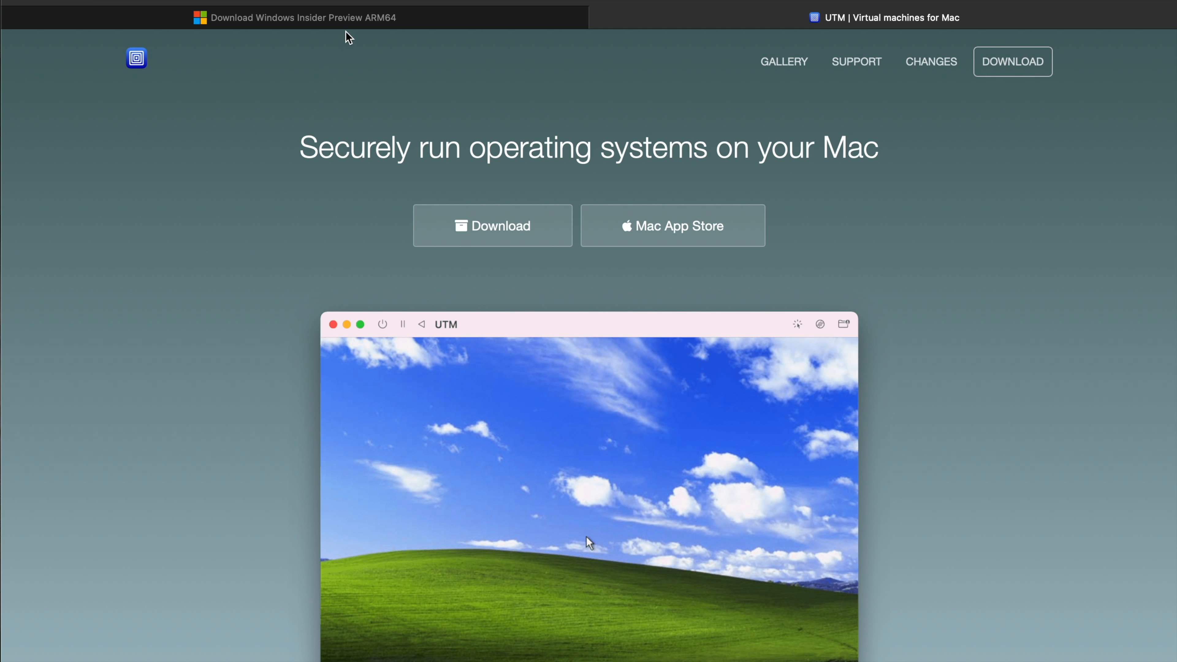
left_click(354, 28)
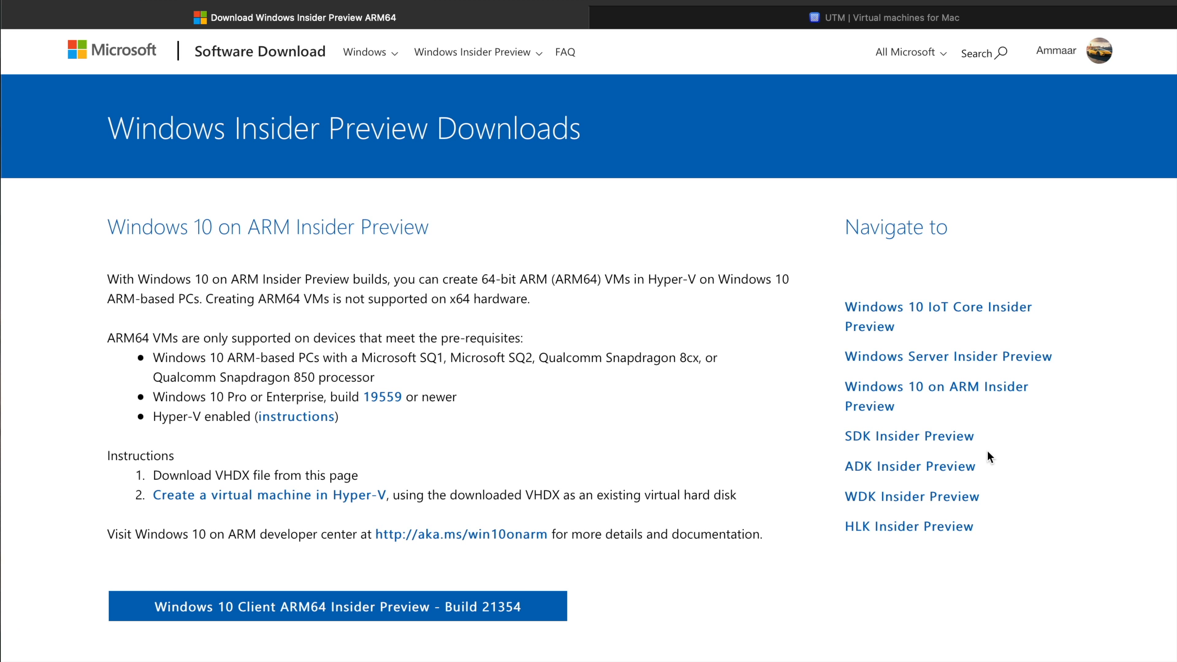
Switch to Finder and launch UTM from its disk image, allowing the downloaded app to open.
key("super+Tab")
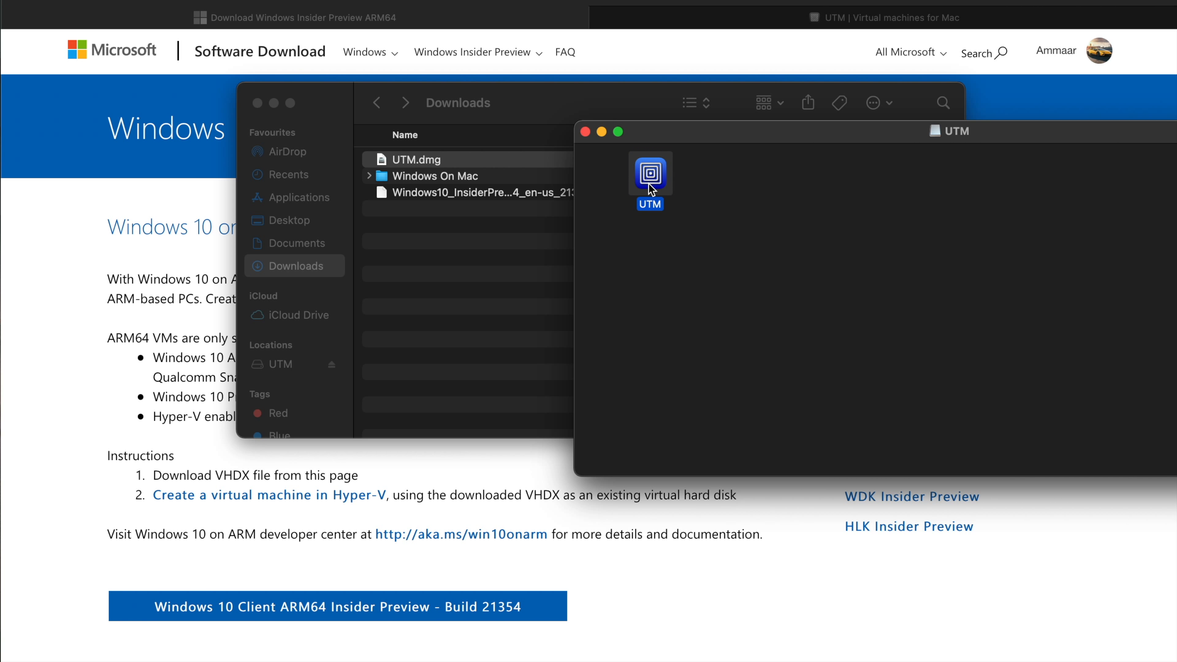
double_click(650, 173)
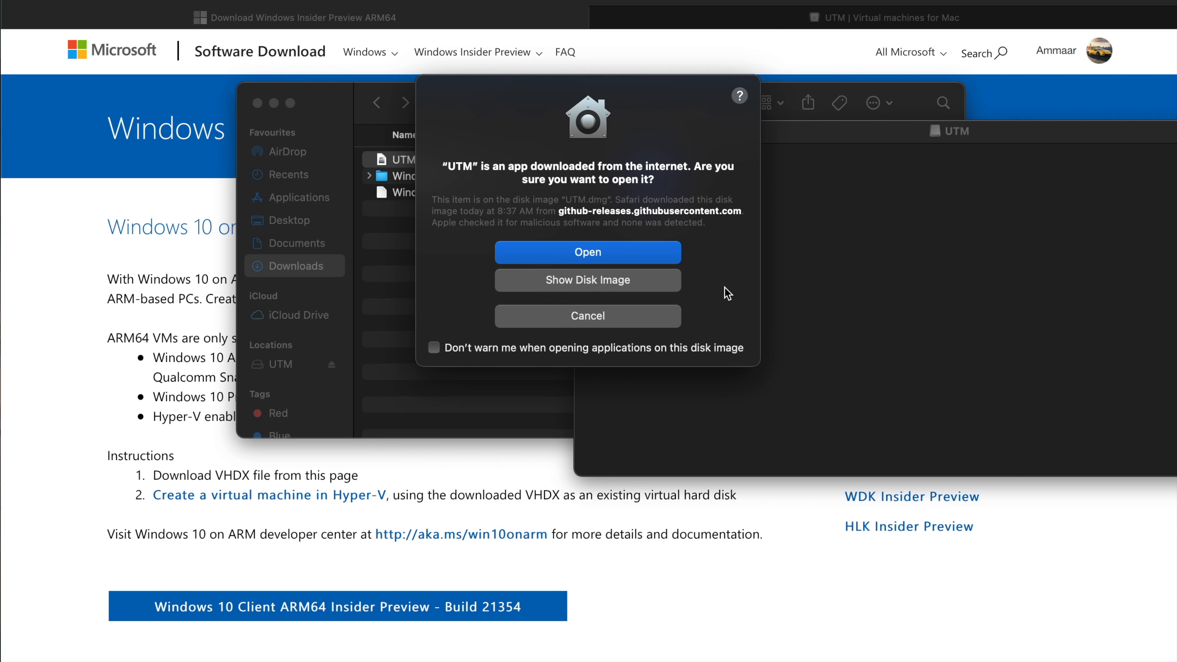
left_click(643, 253)
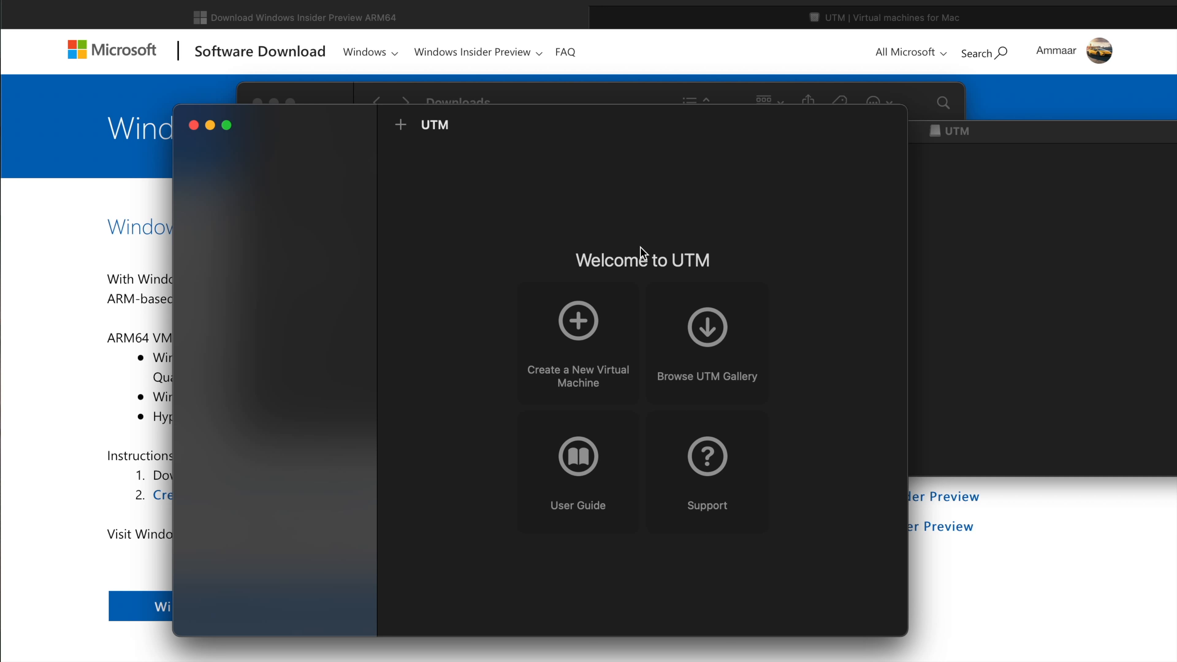
Create a new virtual machine in UTM and name it Windows 10.
left_click(579, 322)
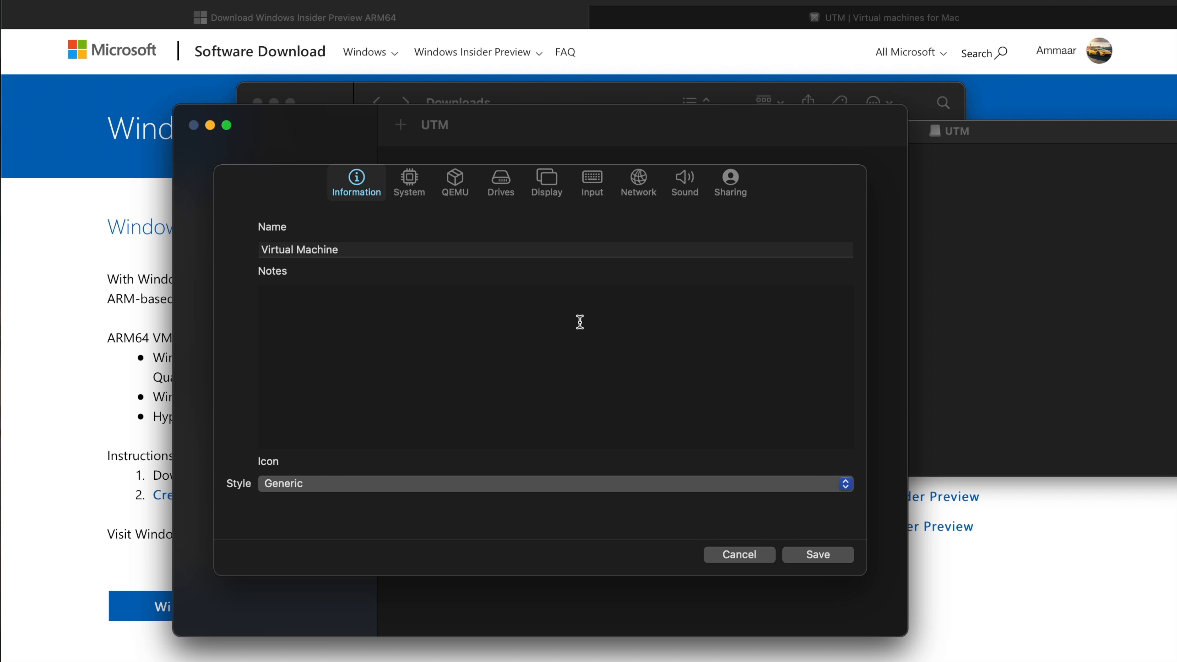
triple_click(301, 250)
type("Windows 10")
Set the virtual machine's icon style to Operating System and choose the Windows logo.
left_click(347, 483)
left_click(347, 500)
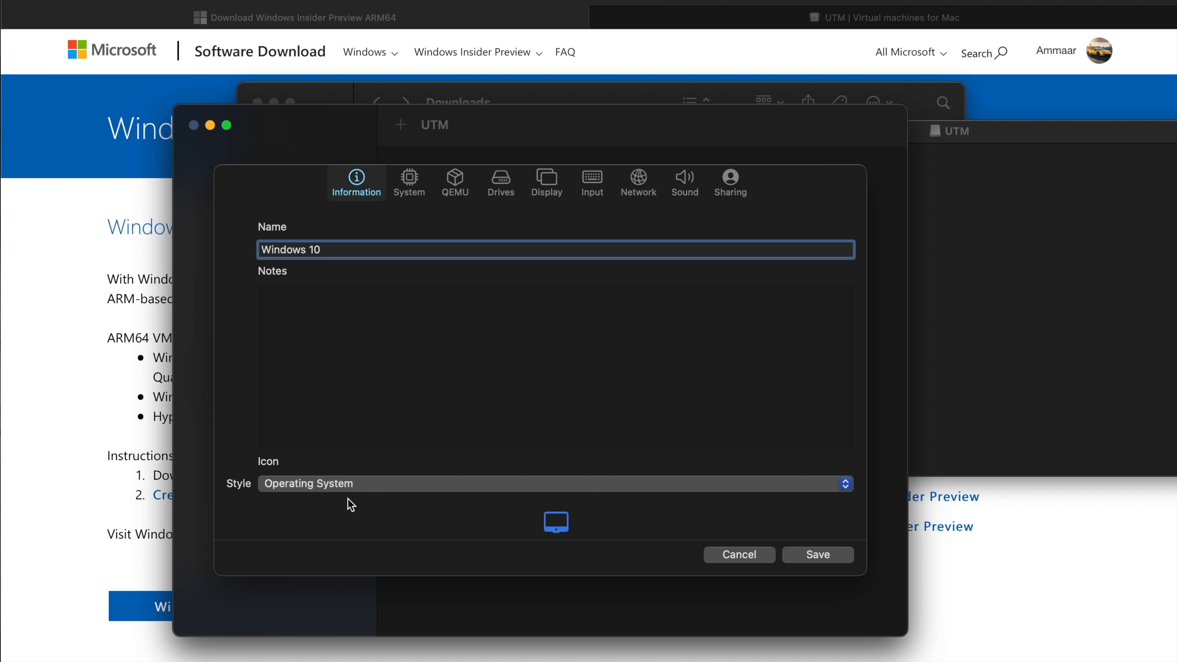
left_click(556, 525)
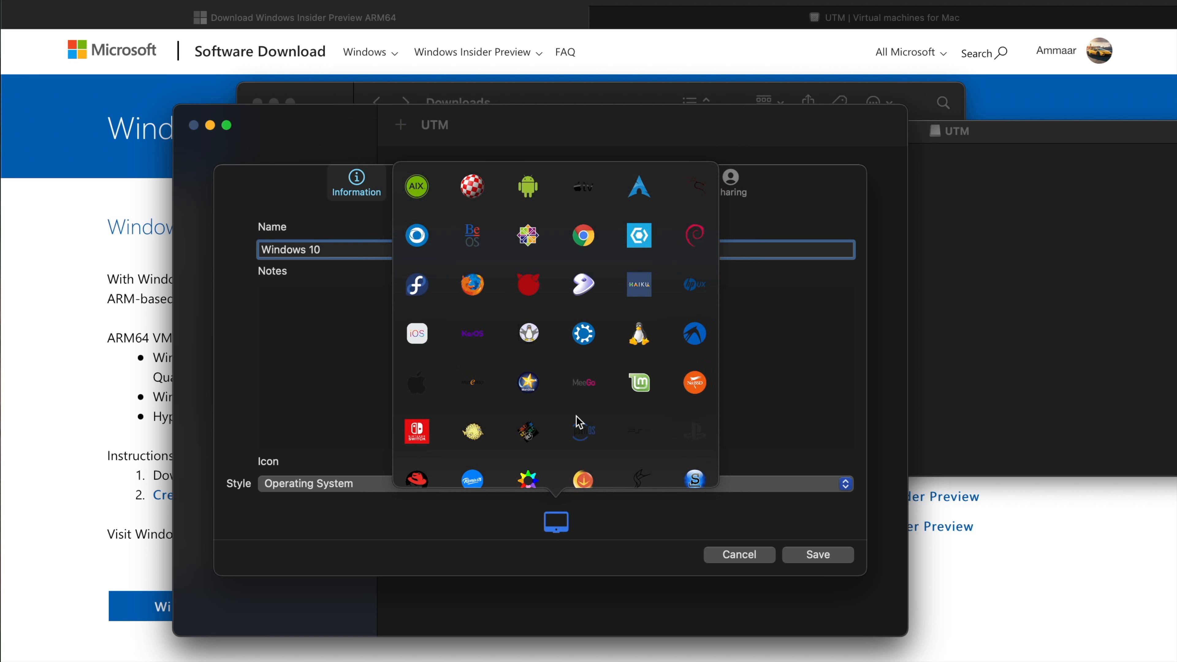
scroll(691, 349, "down", 5)
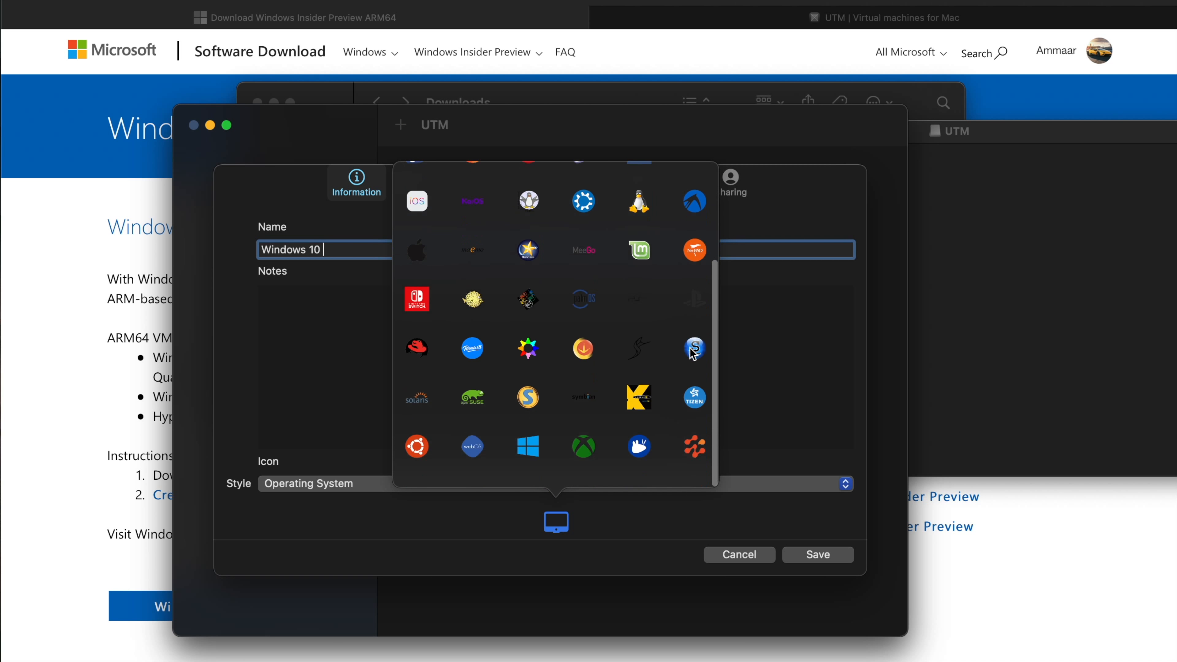
left_click(529, 462)
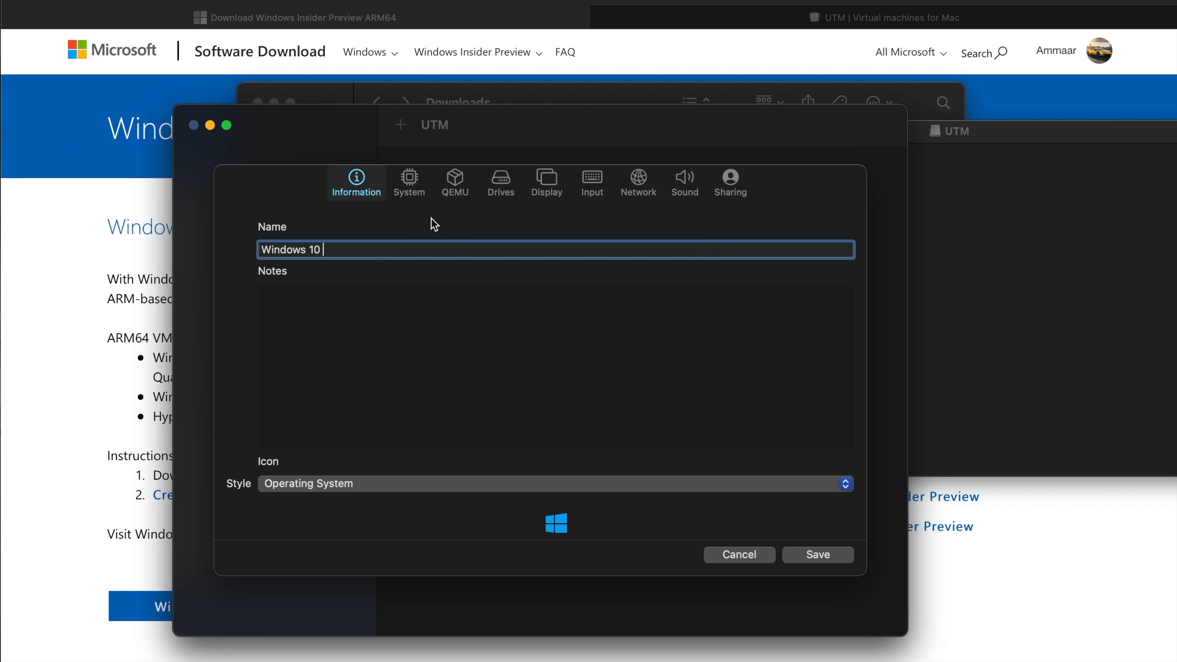
Set the virtual machine's architecture to ARM64 (aarch64) and its memory to 2048 MB.
left_click(417, 202)
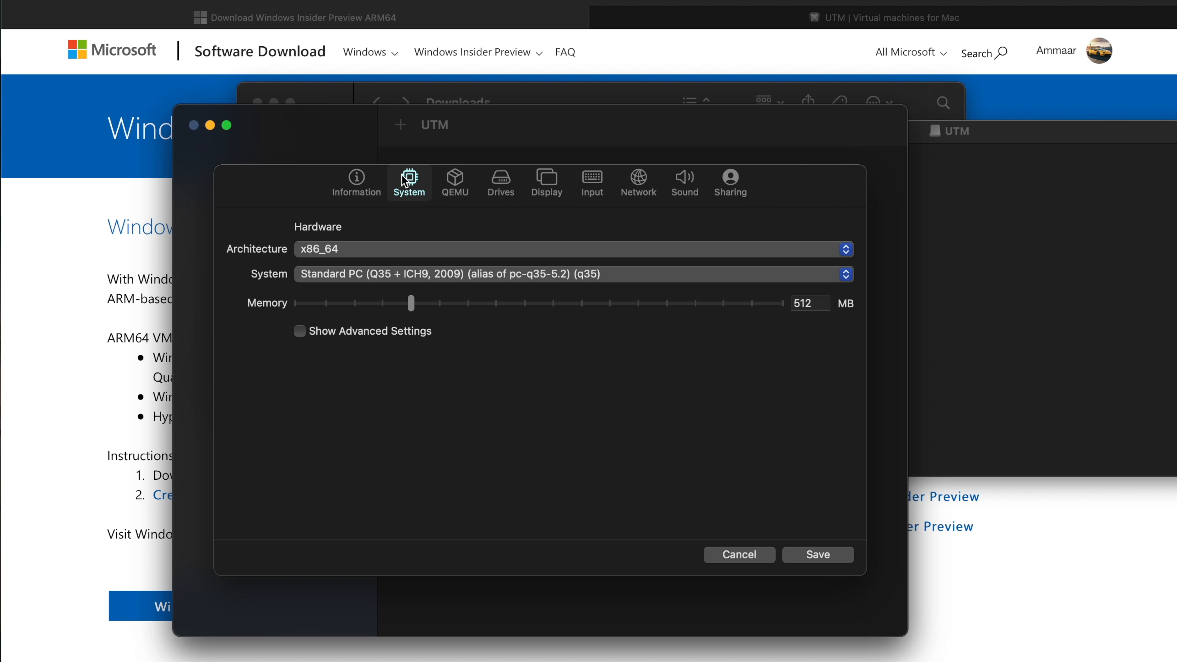
left_click(336, 252)
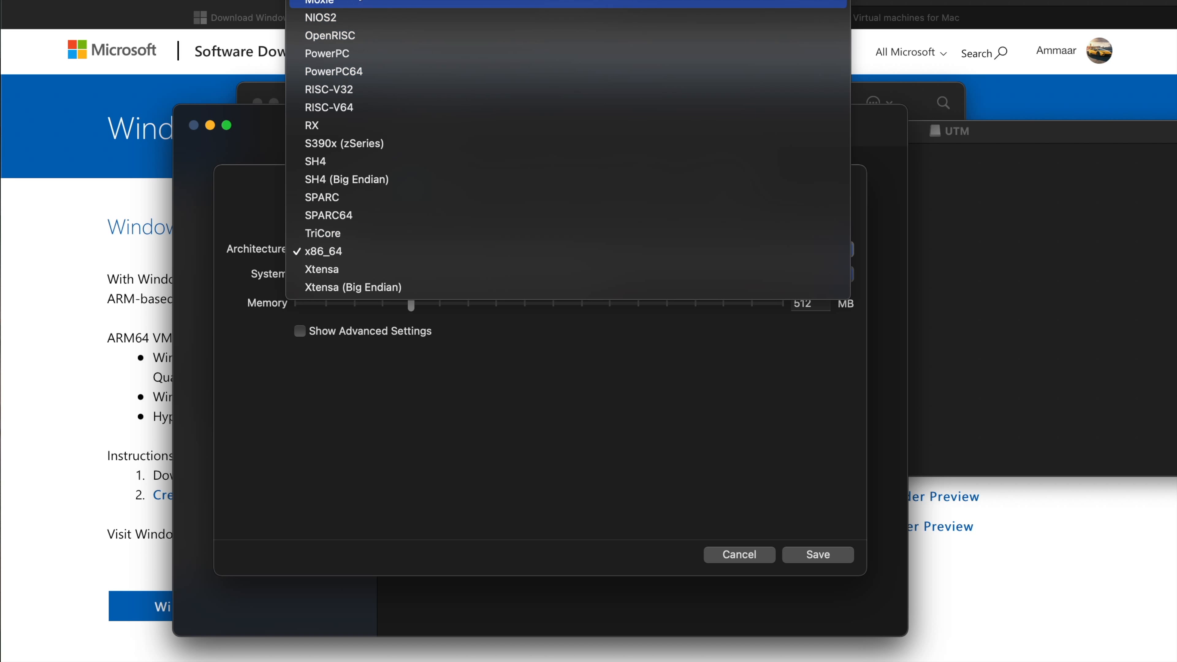
mouse_move(355, 1)
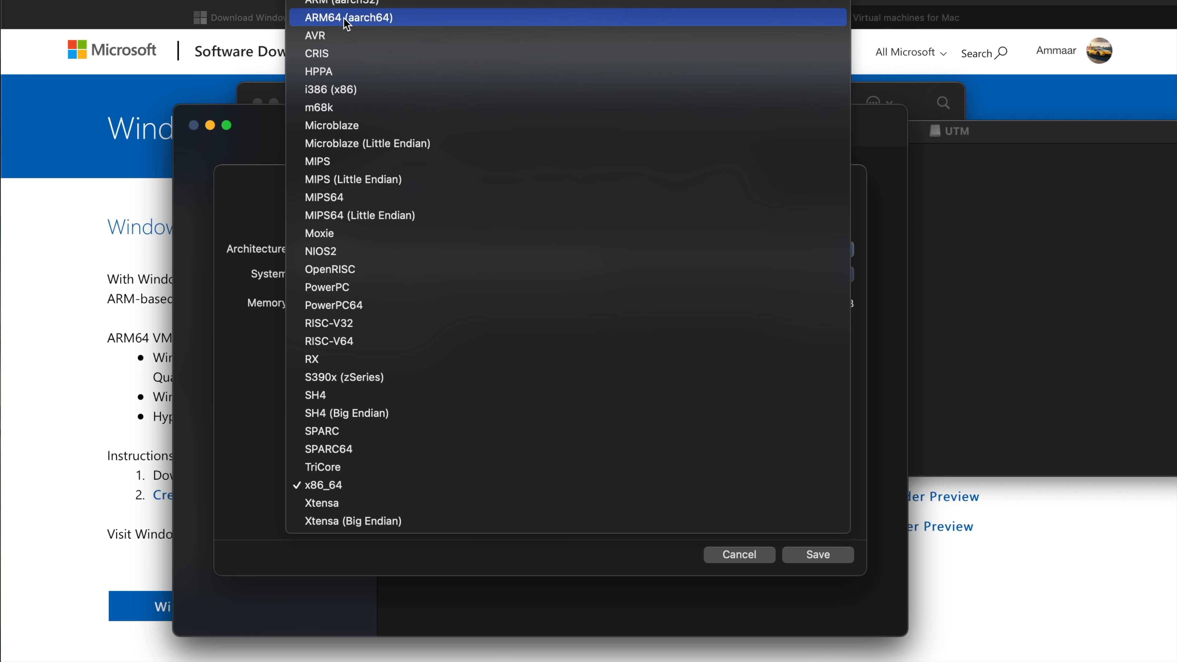
left_click(347, 17)
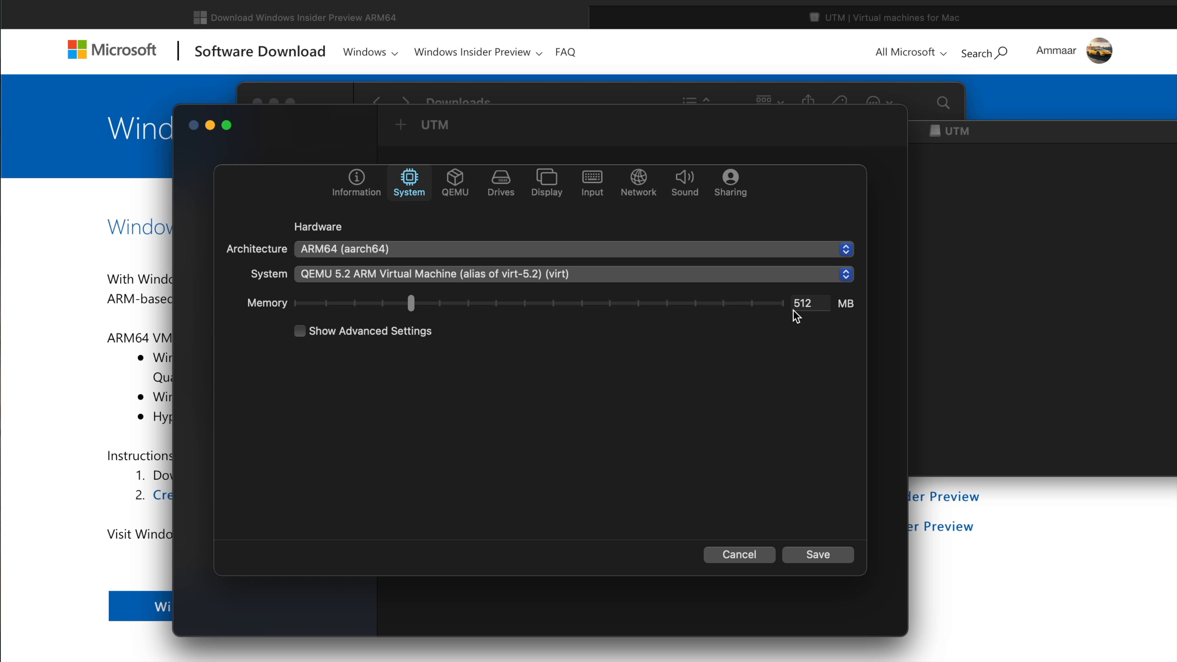
double_click(809, 304)
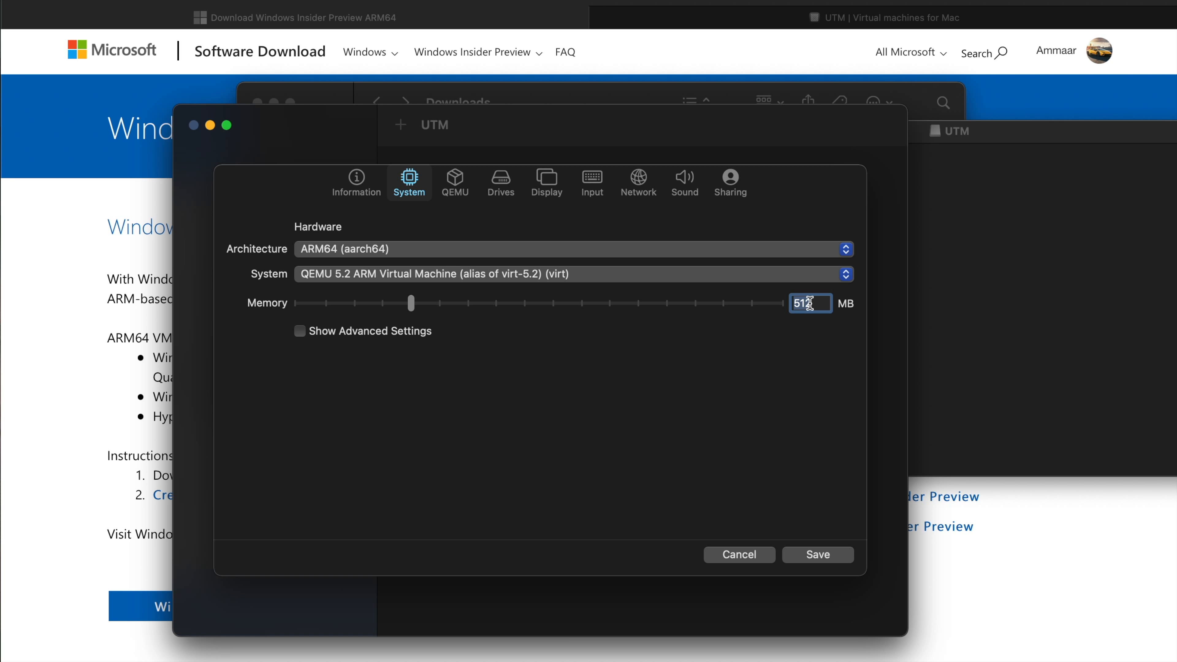
type("2048")
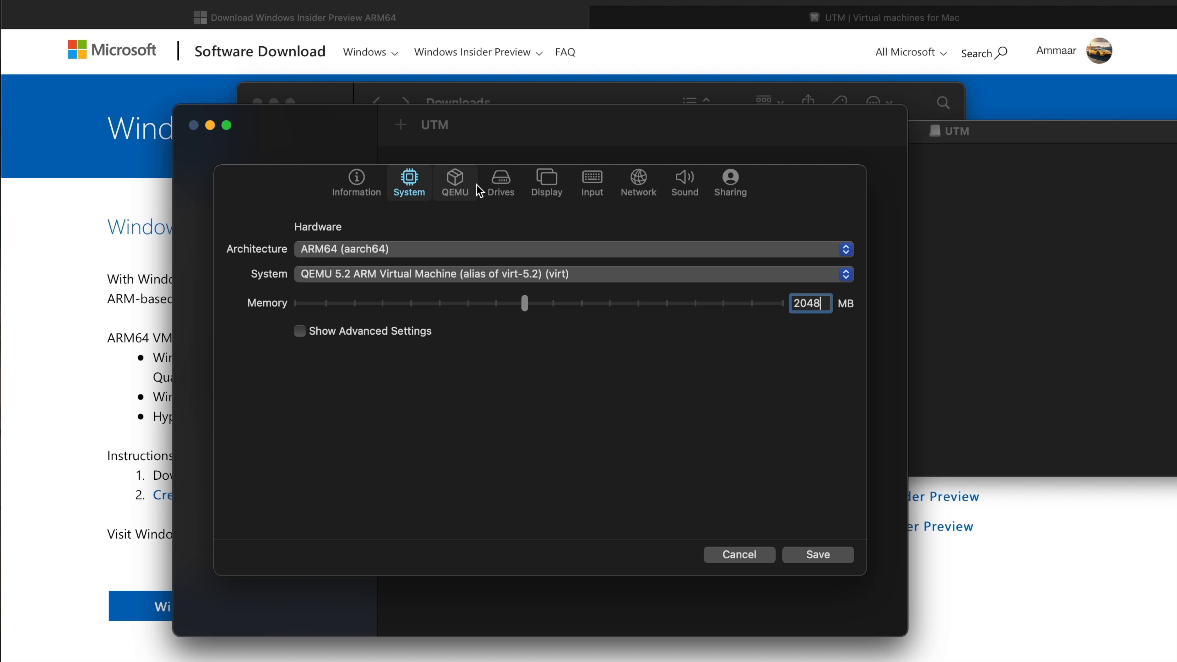
Import Windows10_InsiderPreview_Client_ARM64_en-us_21354.VHDX from Downloads as a drive and set its interface to NVMe.
left_click(495, 191)
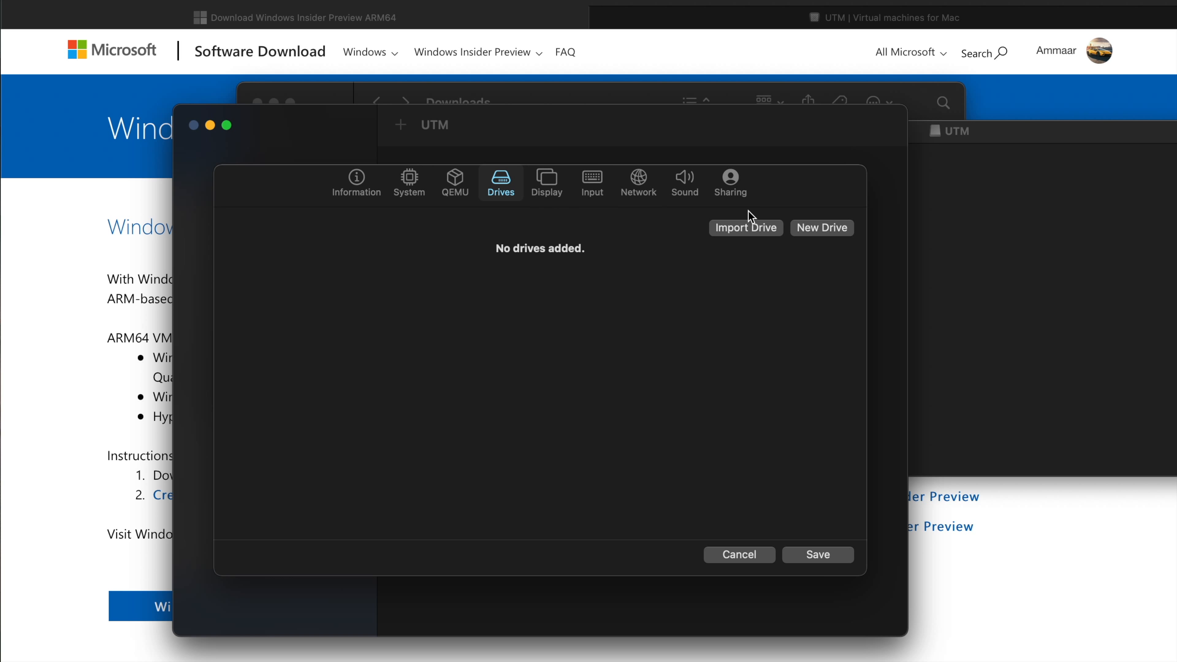
left_click(757, 228)
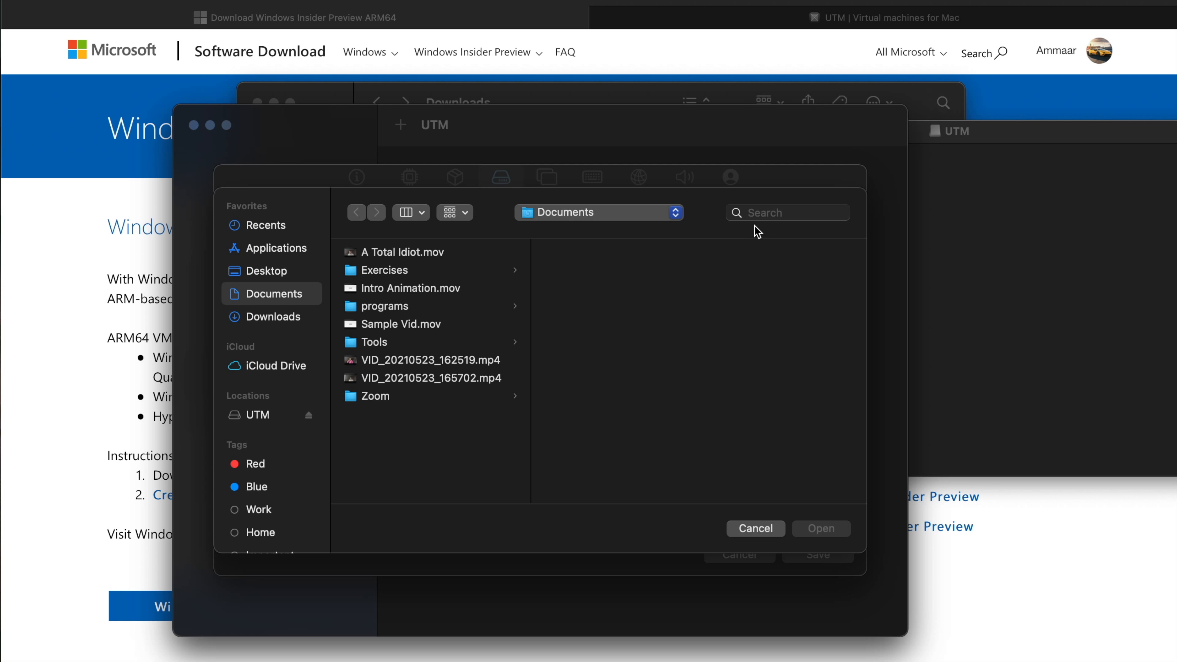
left_click(265, 368)
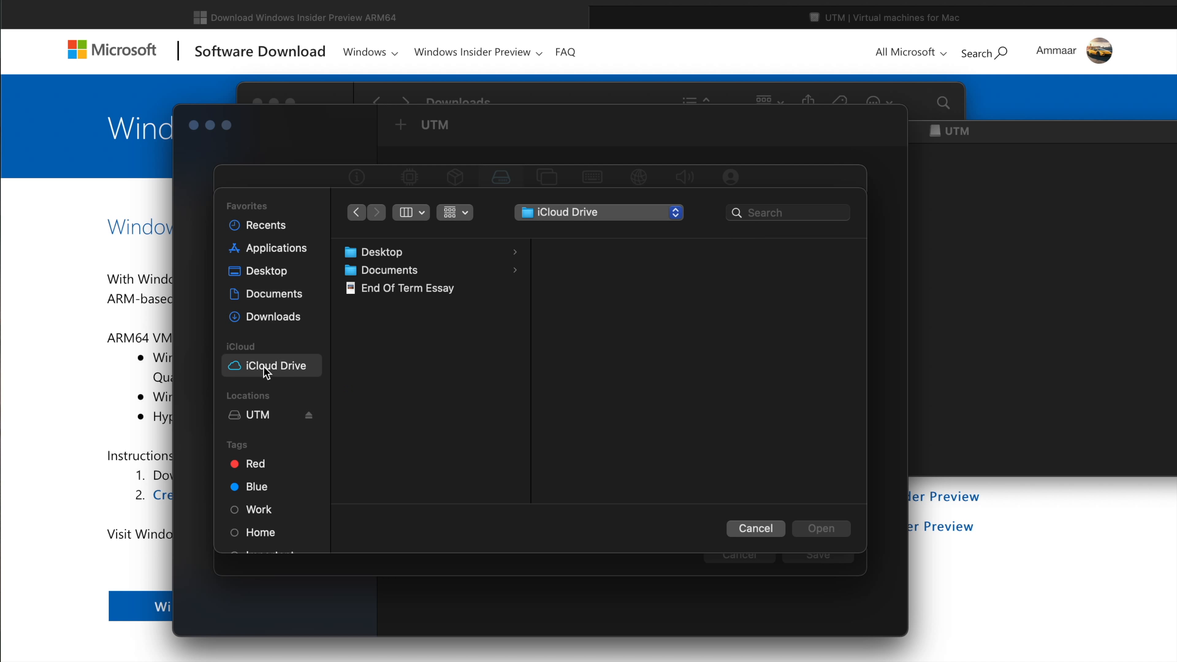
left_click(277, 320)
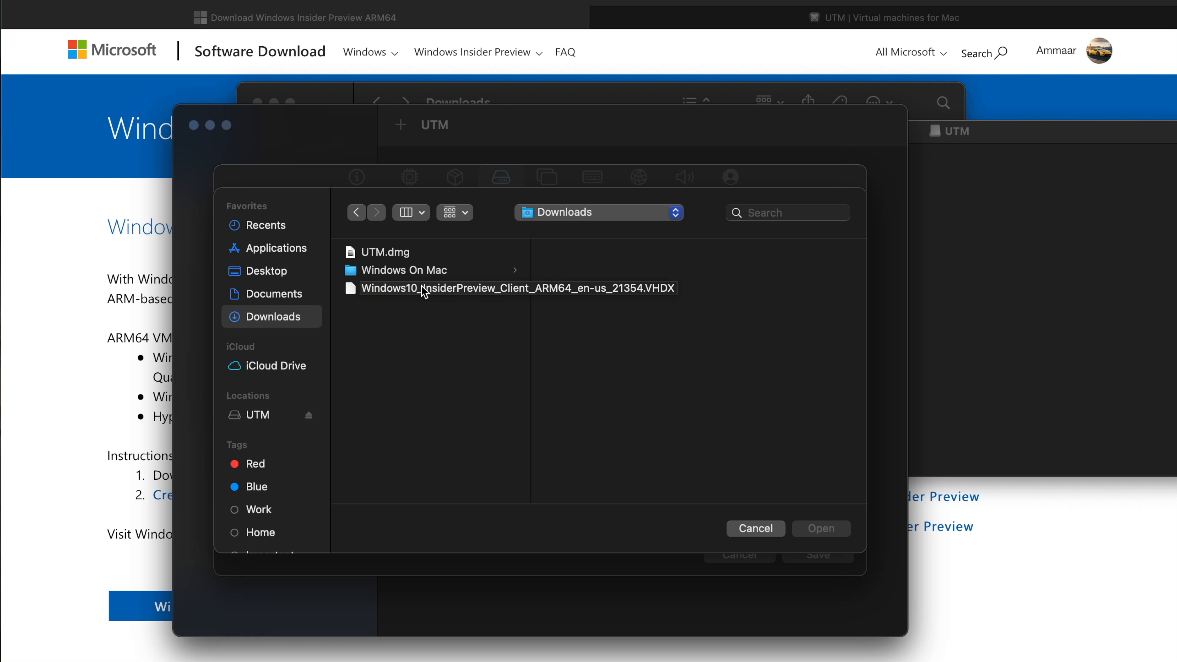
left_click(422, 290)
double_click(422, 290)
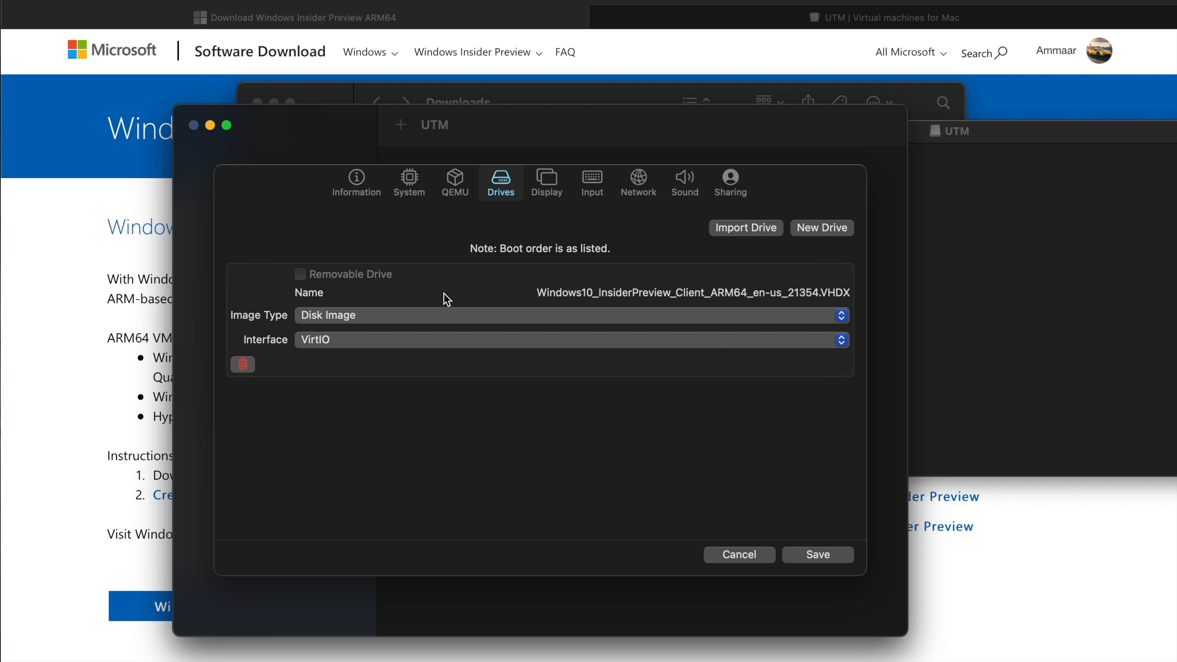
left_click(401, 343)
left_click(398, 364)
Add a second, removable drive with the CD/DVD (ISO) image type and USB interface.
left_click(829, 236)
left_click(794, 266)
left_click(870, 335)
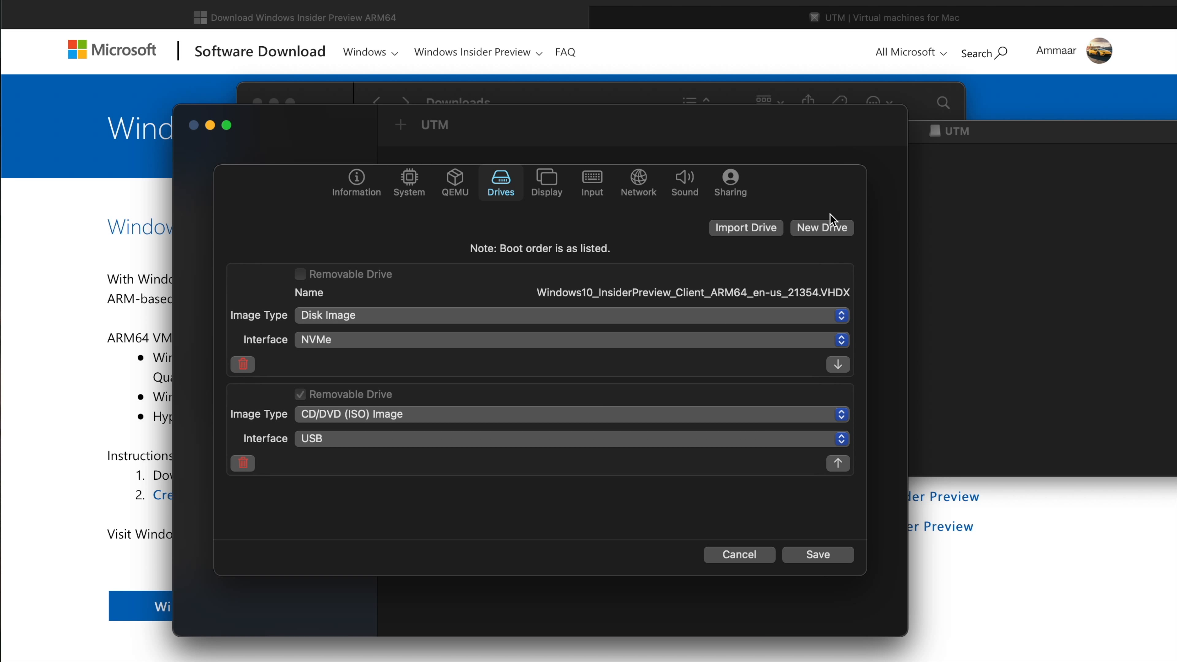
Check the network and sound hardware settings and save the virtual machine configuration.
left_click(639, 185)
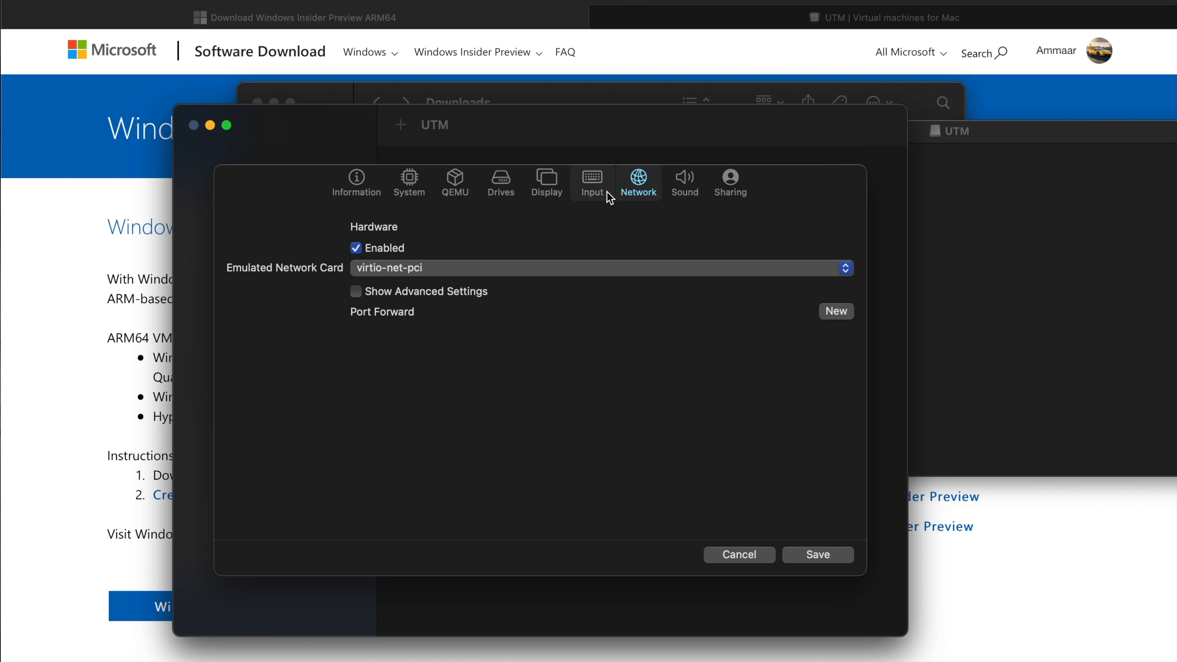
left_click(684, 182)
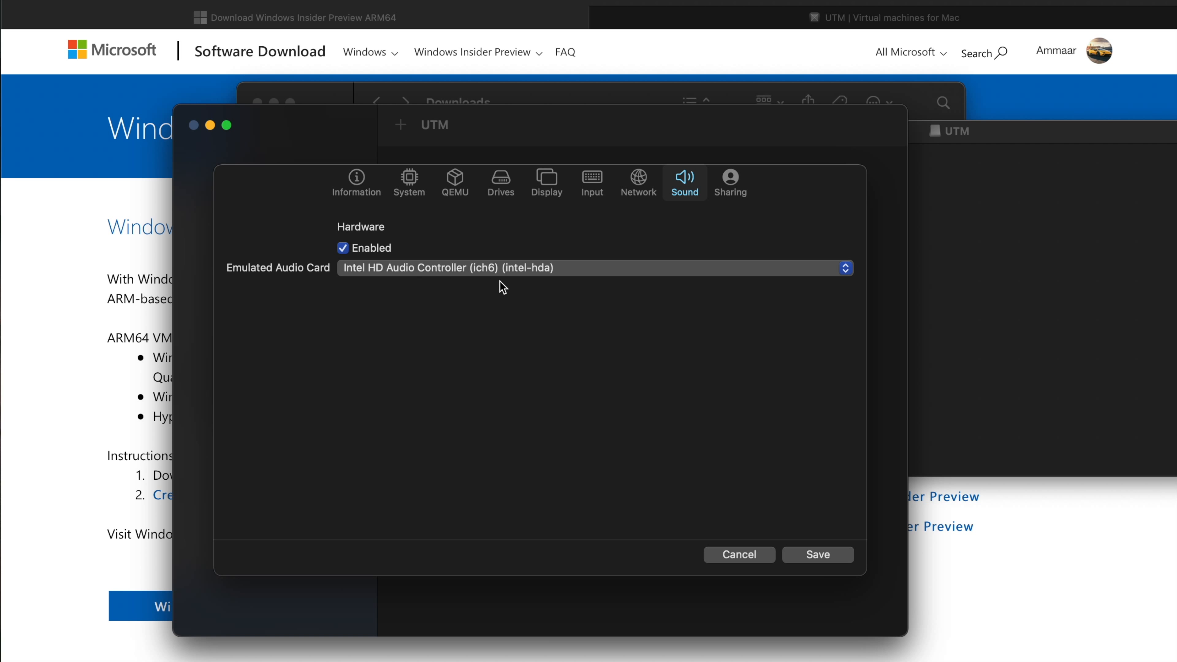
left_click(821, 562)
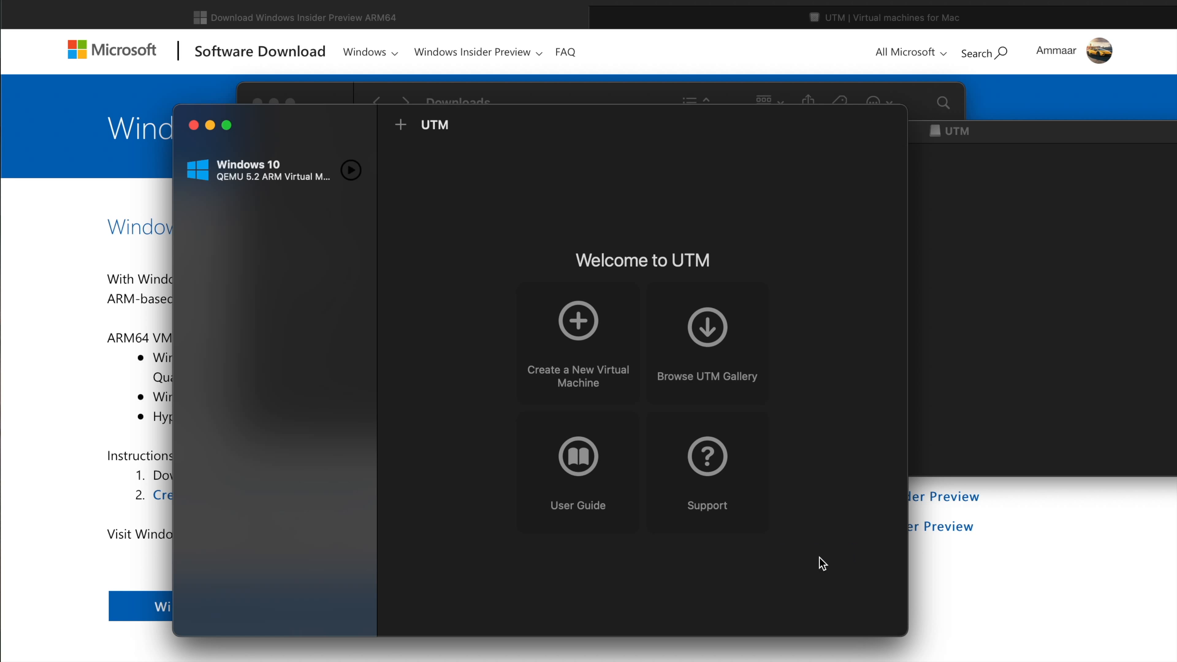
Start the Windows 10 virtual machine.
left_click(301, 166)
left_click(661, 284)
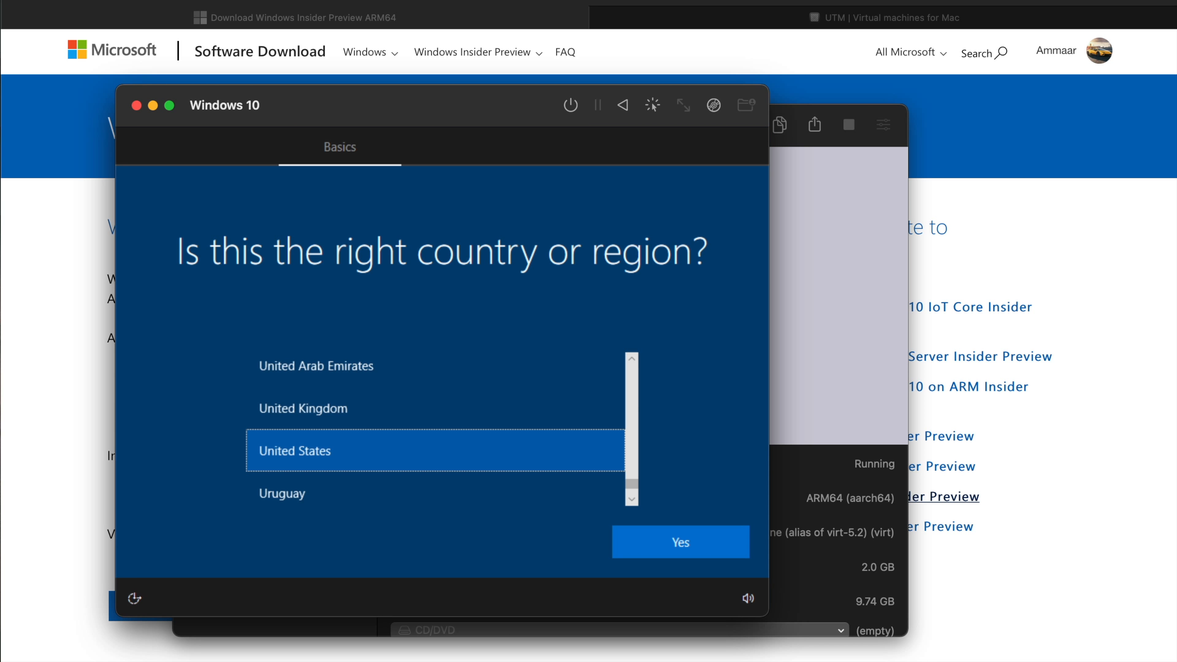
Return to the running Windows 10 virtual machine and capture the mouse cursor in it.
key("super+Tab")
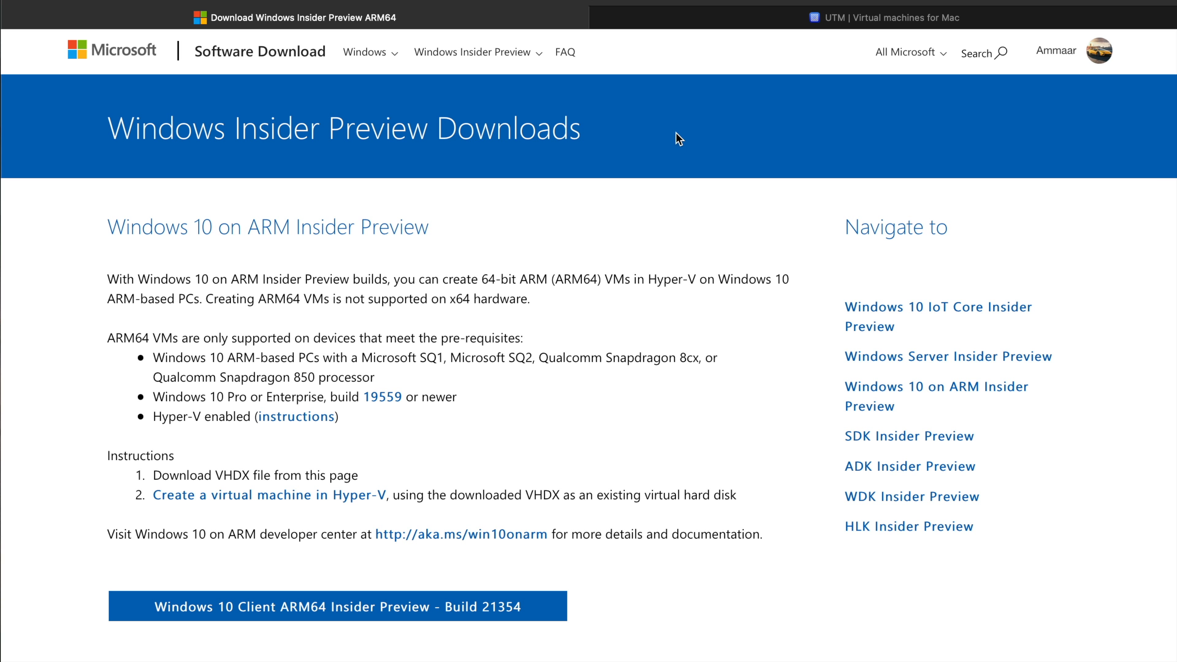
key("super+Tab")
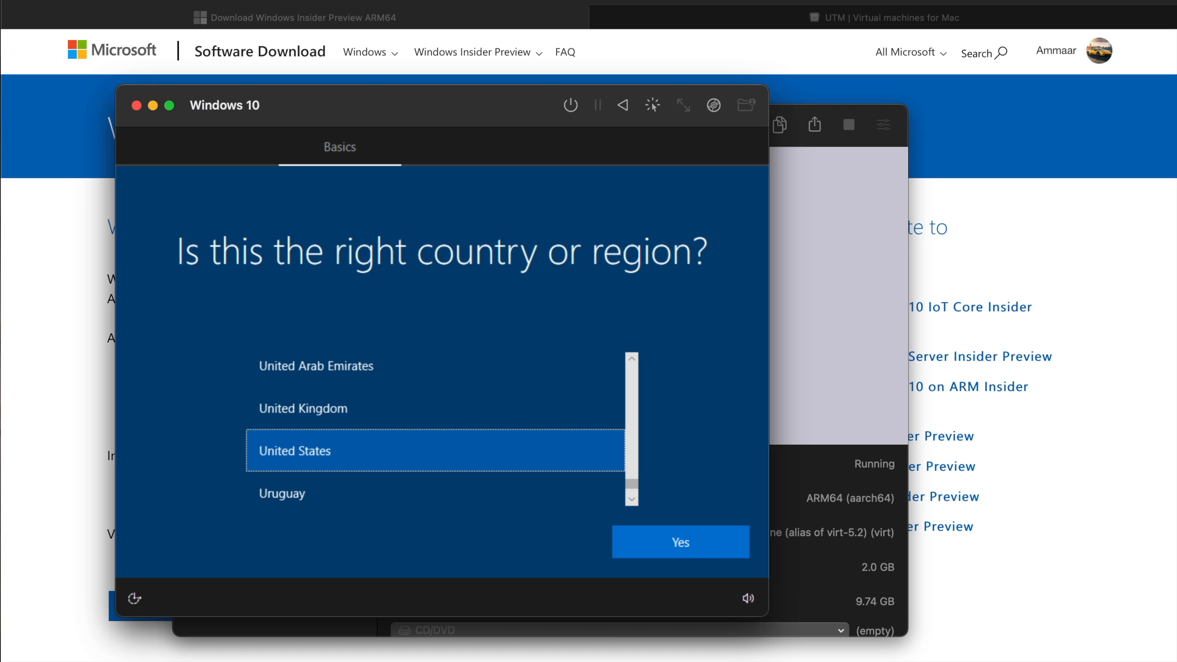
left_click(652, 106)
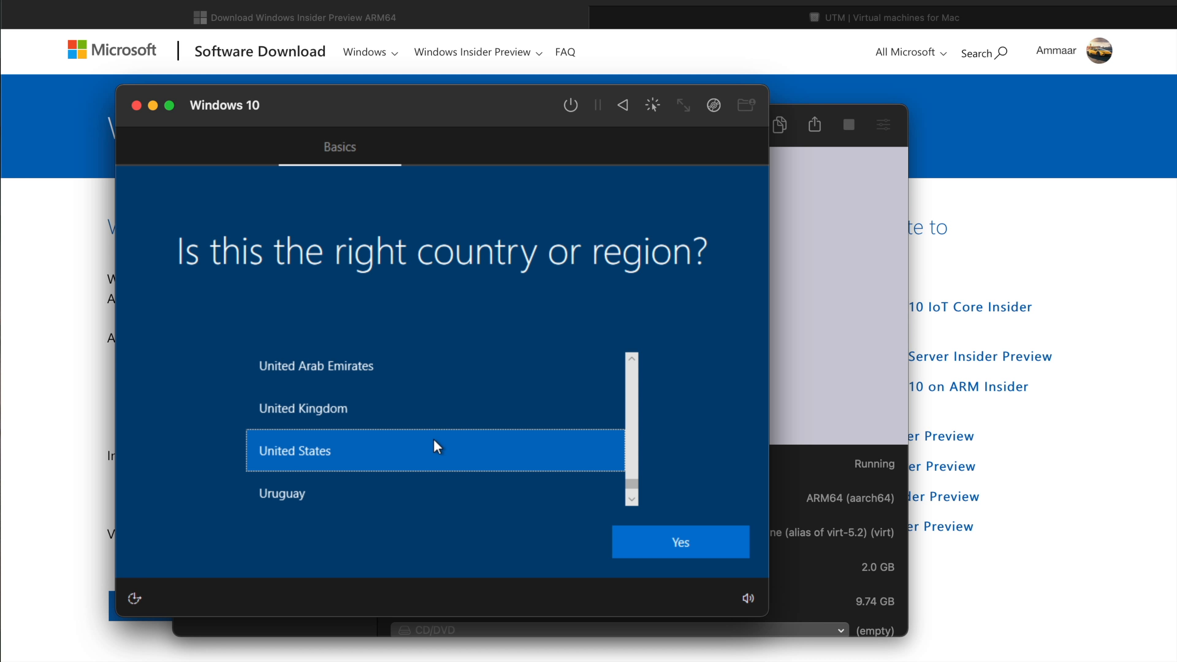
Accept United States as the region and US as the keyboard layout, skipping a second keyboard layout.
key("Return")
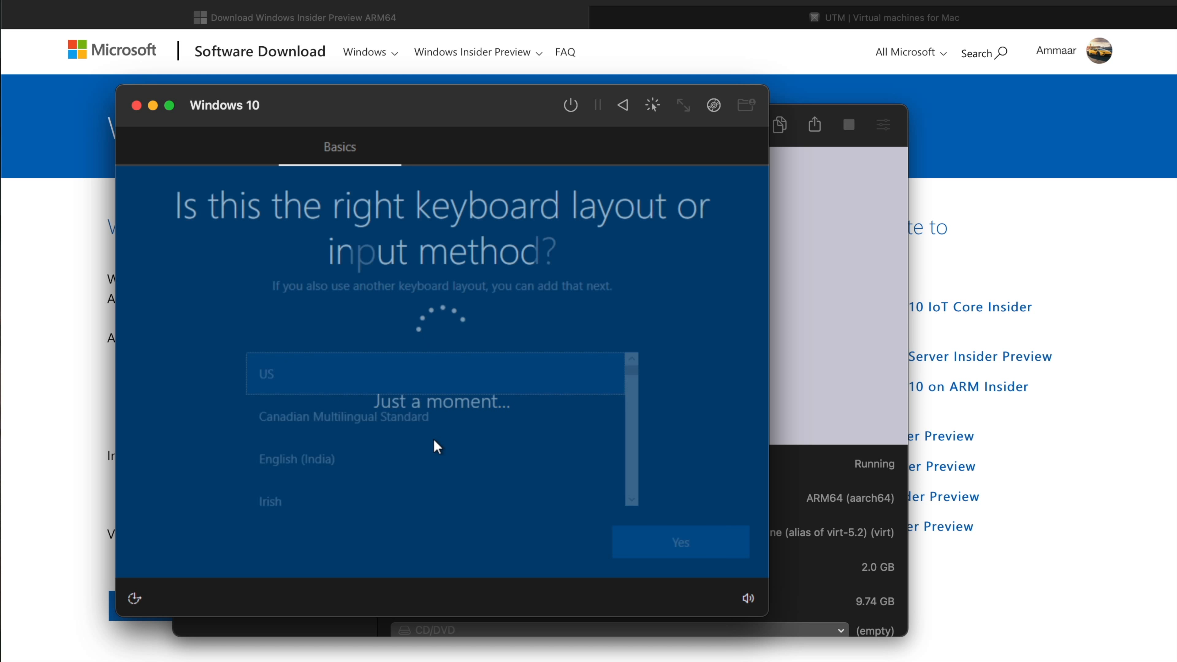
key("Return")
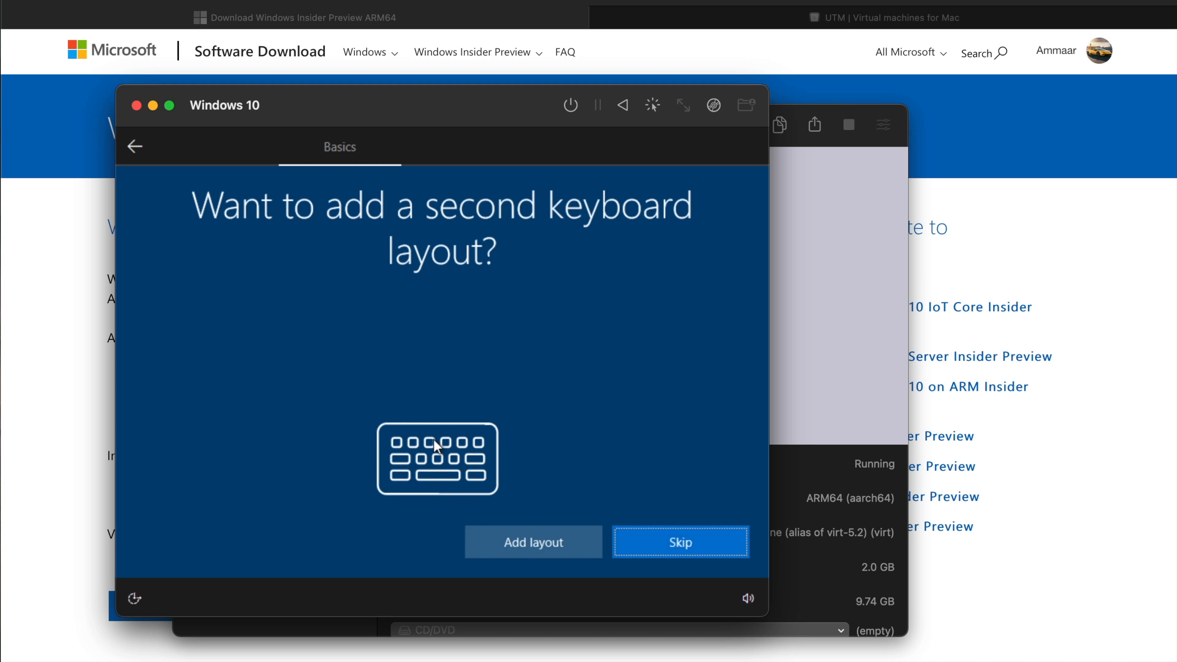
key("Return")
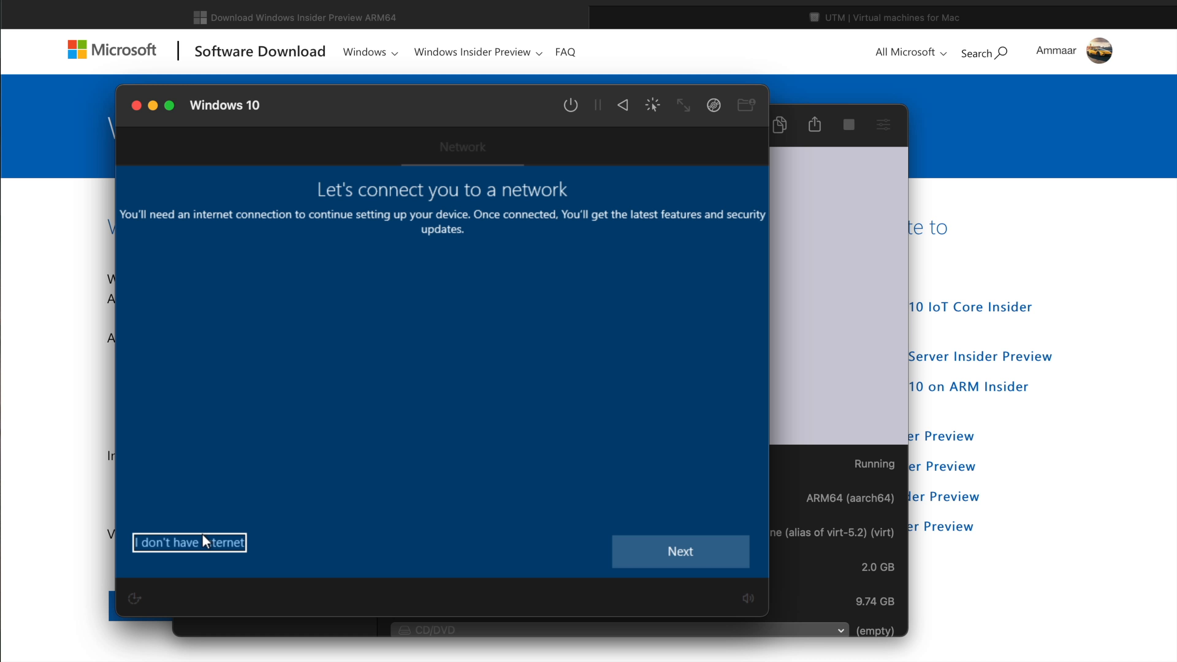
Continue with limited setup without an internet connection and accept the License Agreement.
left_click(201, 534)
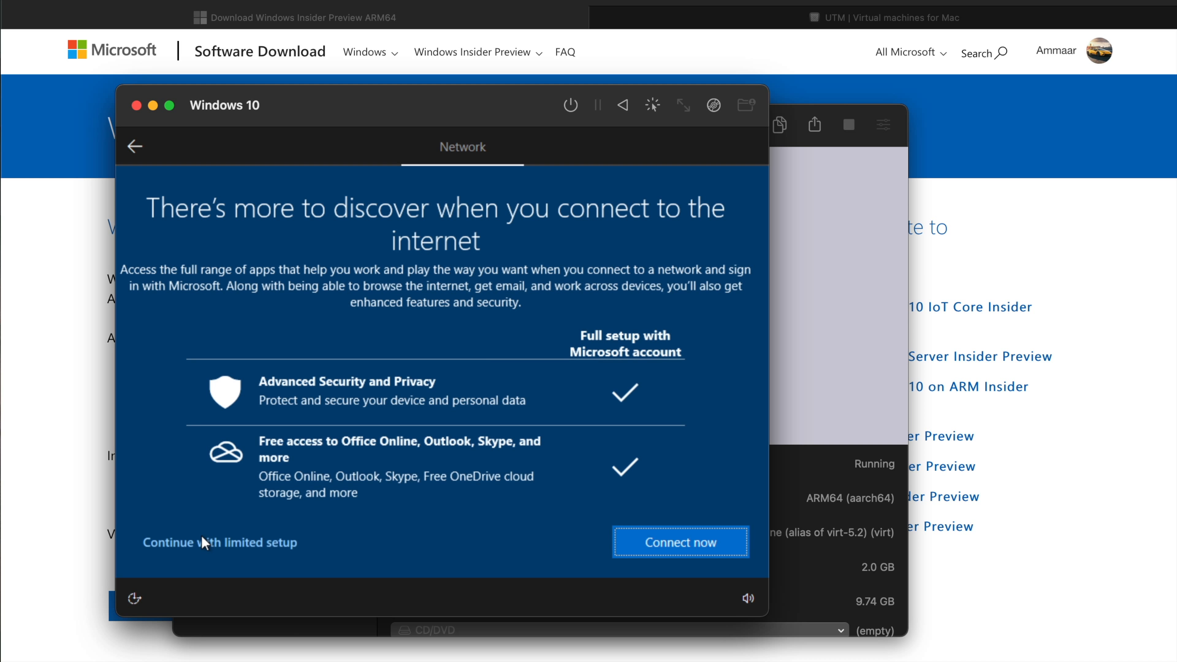
left_click(202, 536)
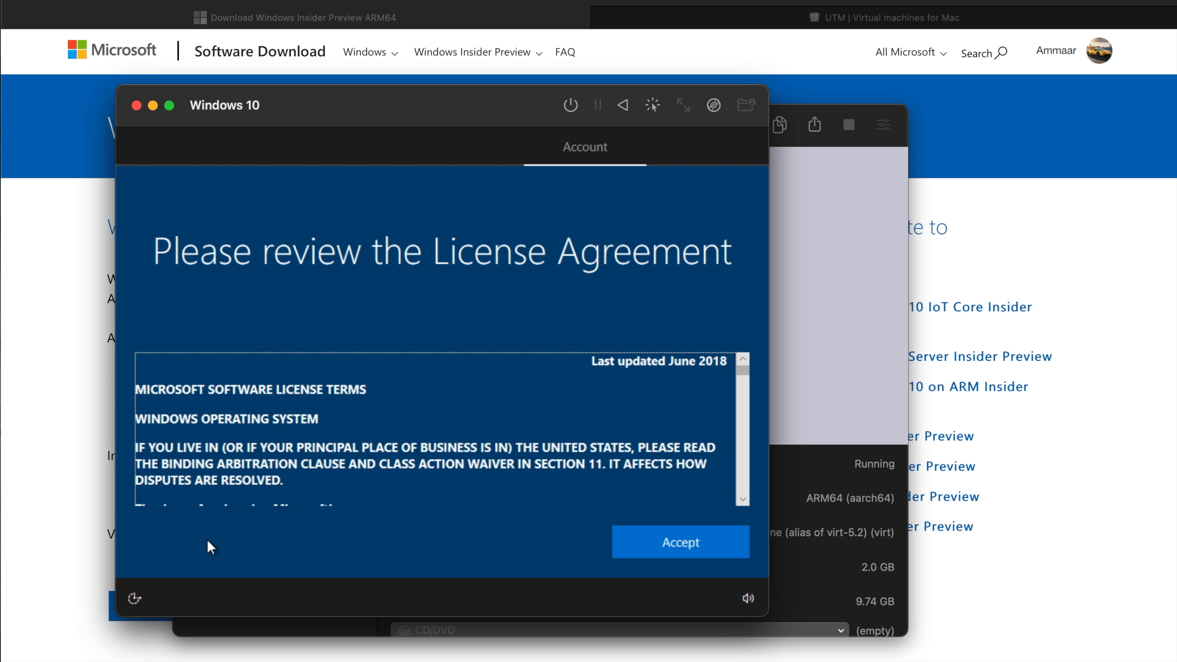
left_click(681, 533)
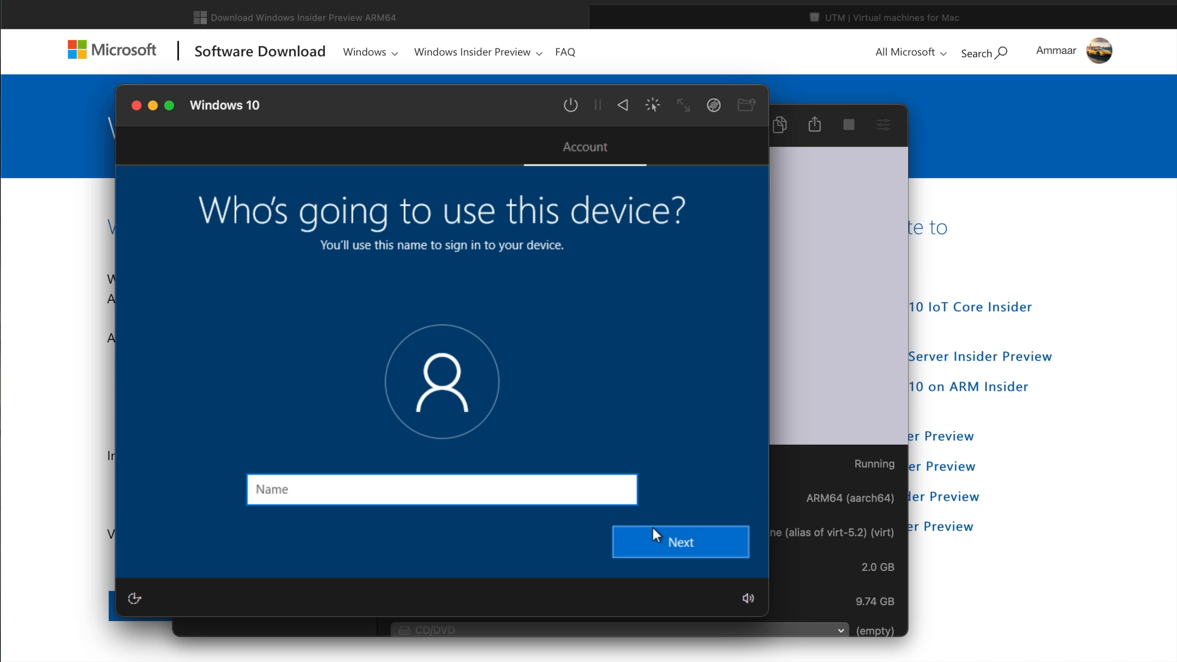
Enter the device user's name and continue with the password left blank.
type("aim")
left_click(653, 527)
left_click(653, 526)
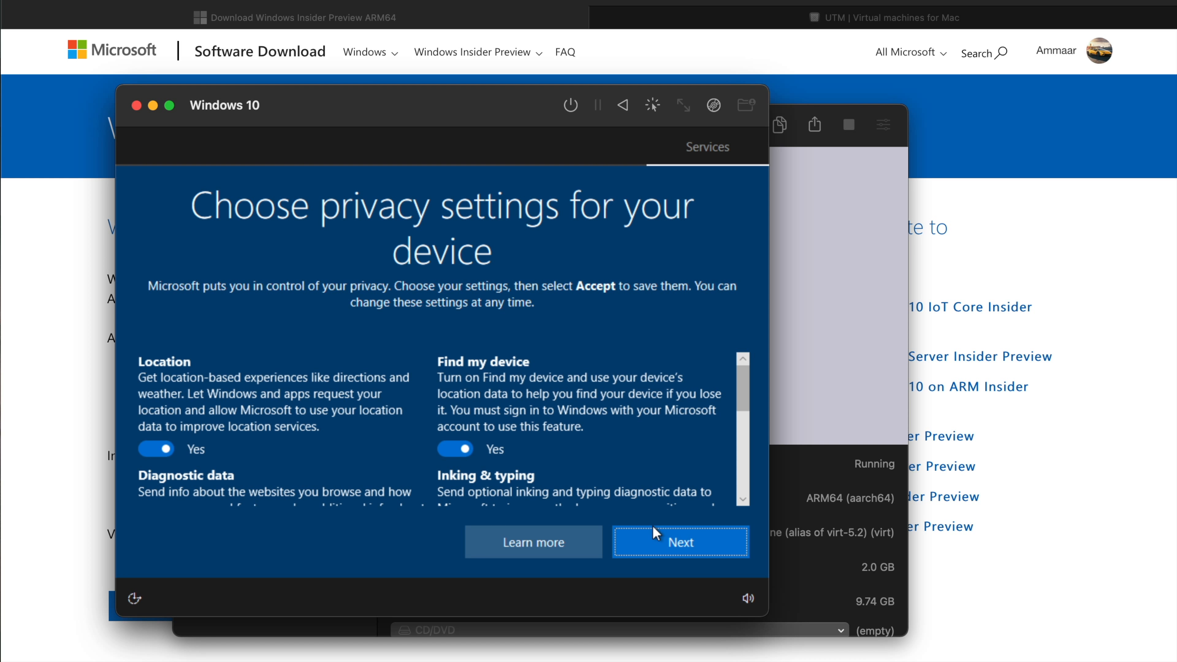
Turn off Location, Find my device, Inking & typing, Tailored experiences and Advertising ID, set Diagnostic data to Required only, and accept the privacy settings.
left_click(156, 446)
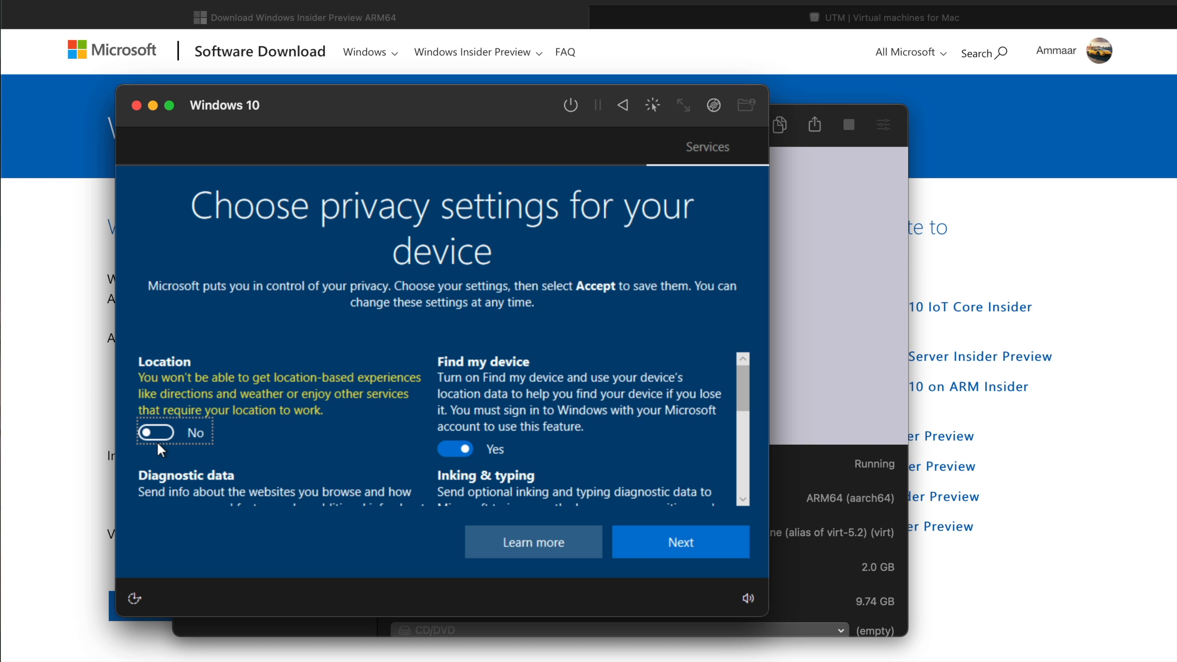
left_click(472, 450)
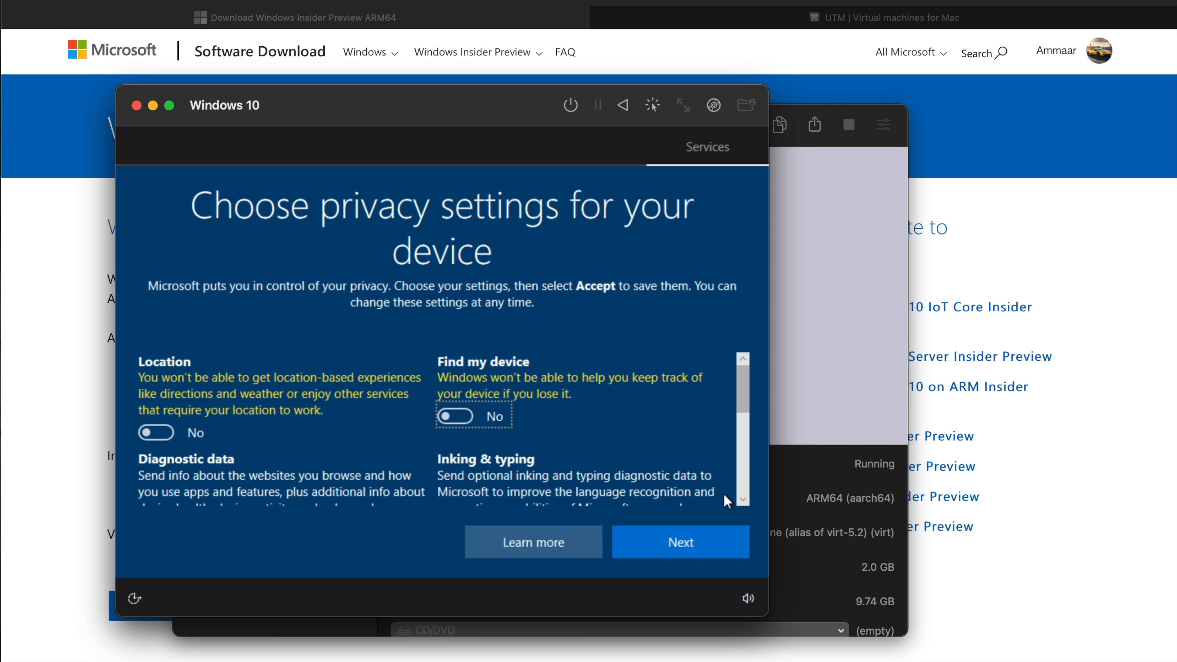
scroll(739, 499, "down", 3)
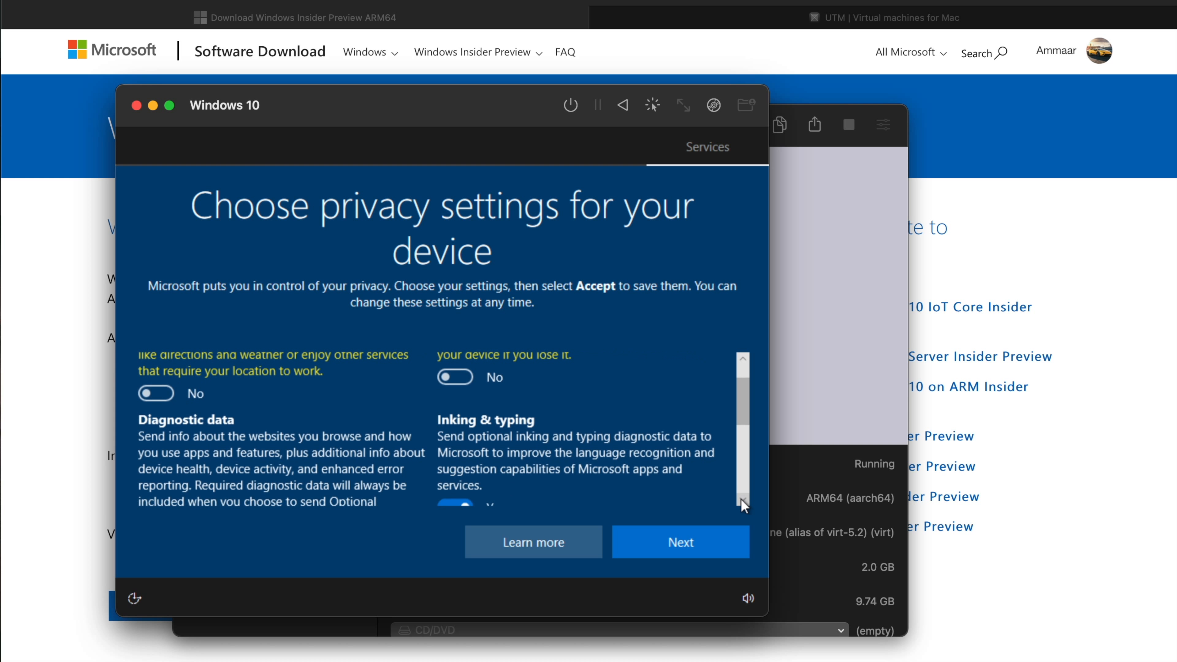
left_click(446, 461)
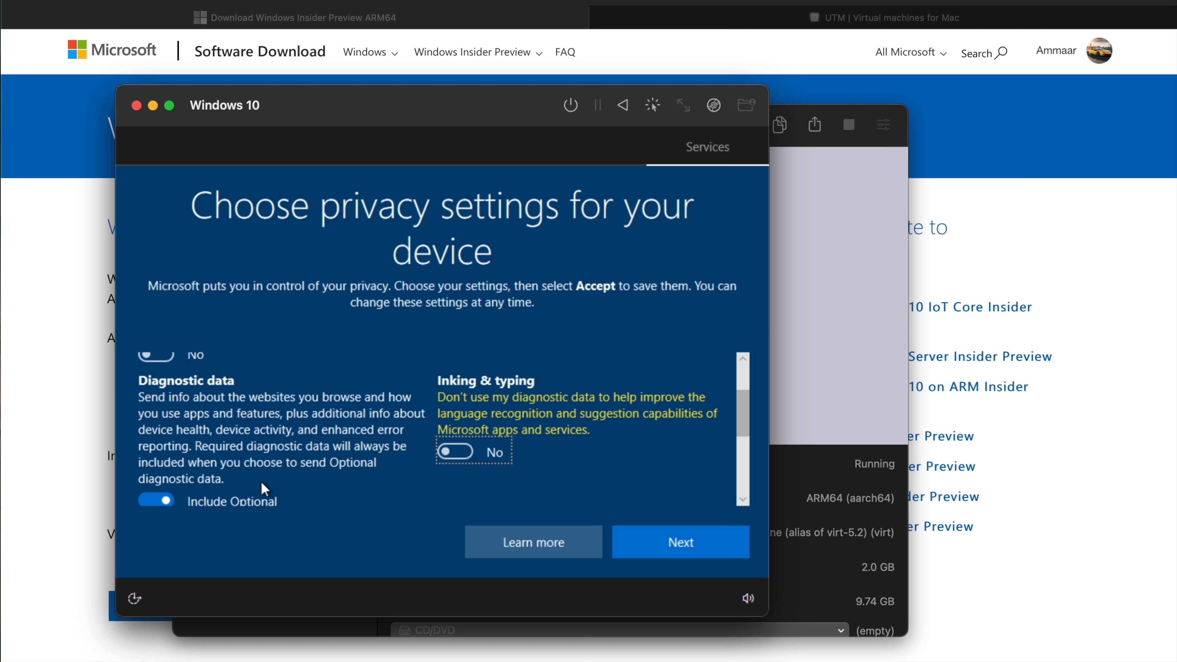
left_click(174, 493)
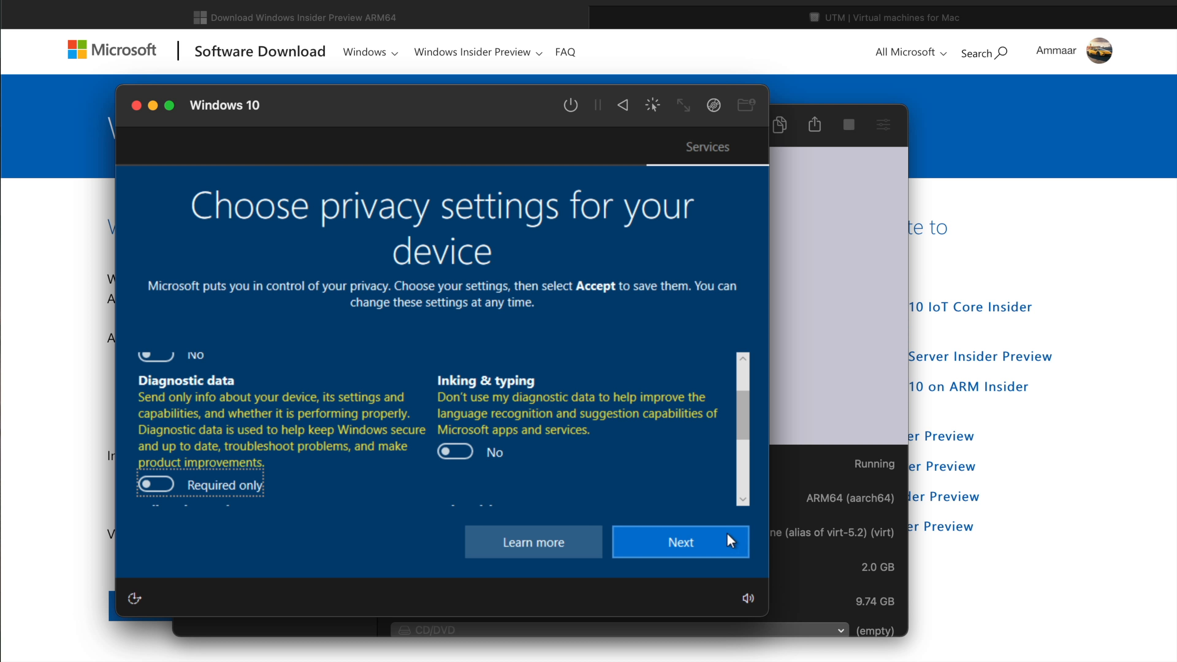
scroll(740, 500, "down", 5)
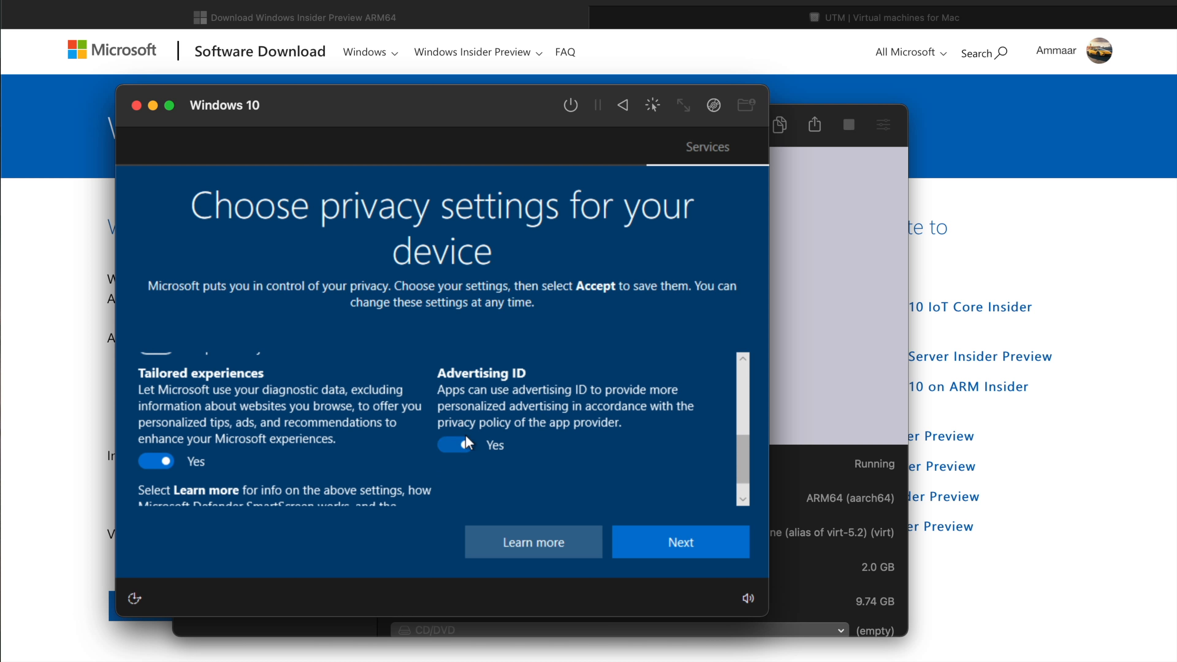
left_click(457, 444)
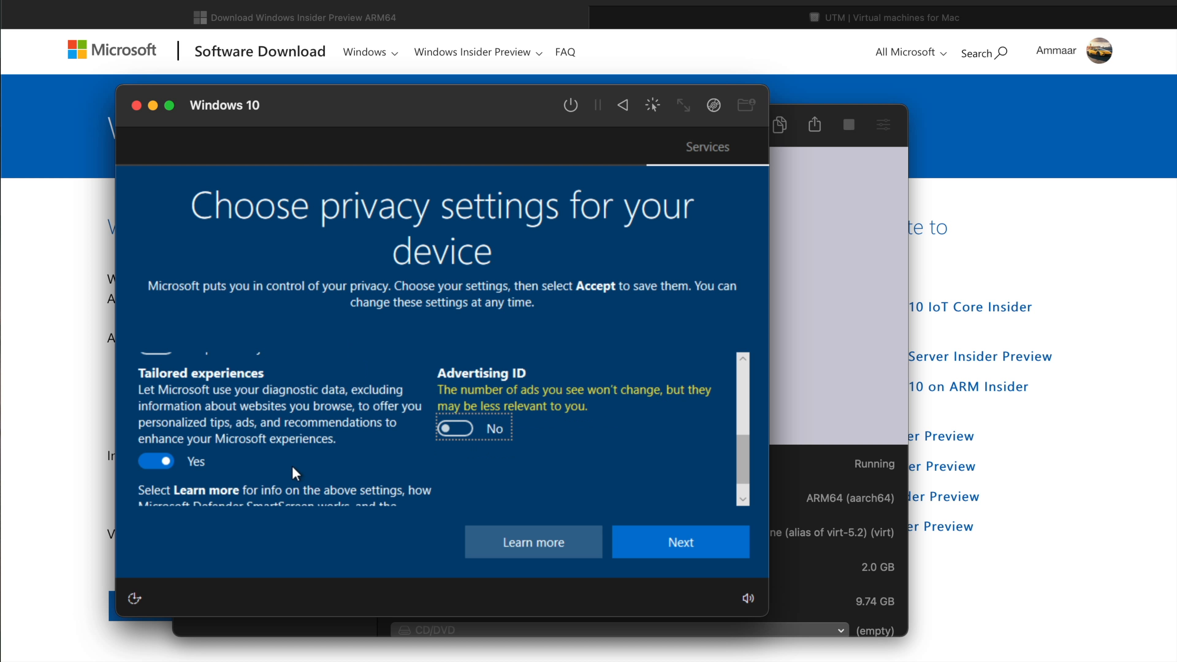
left_click(167, 459)
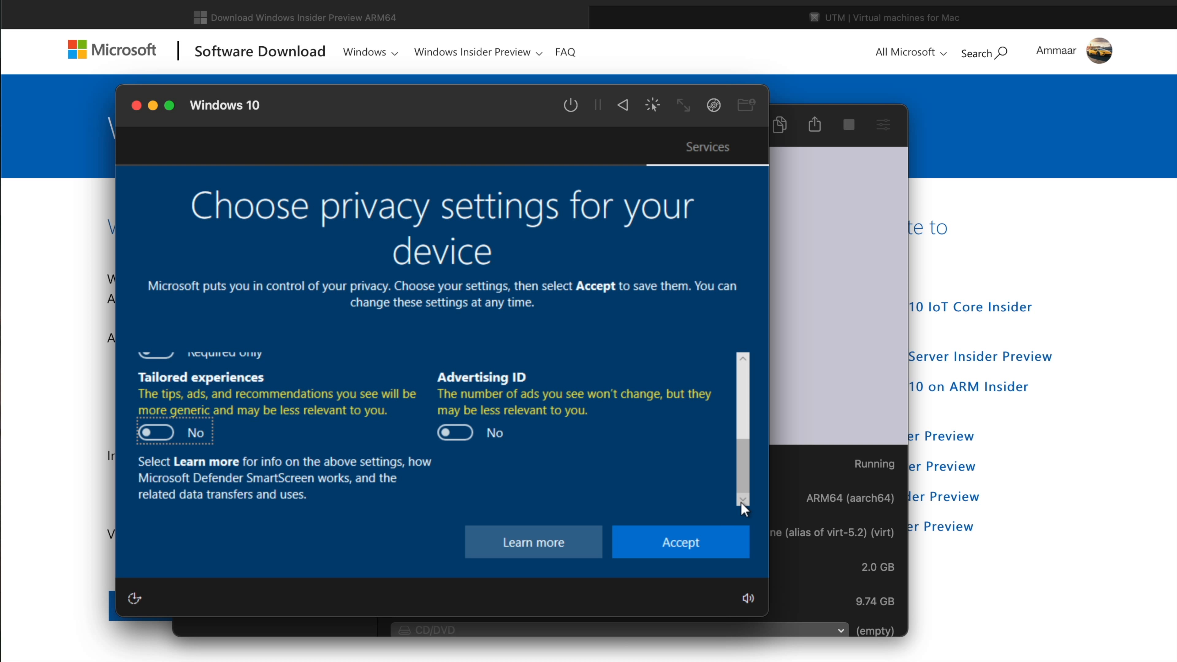
left_click(673, 538)
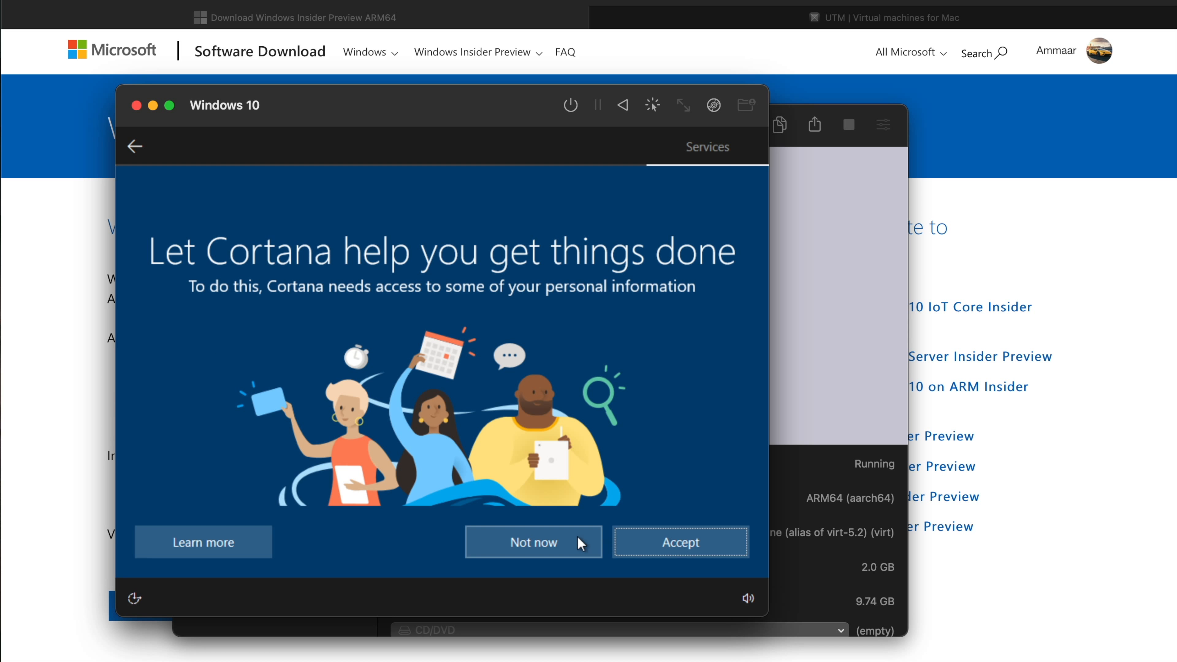
Decline Cortana to finish the Windows setup and open Microsoft Edge in the virtual machine.
left_click(575, 537)
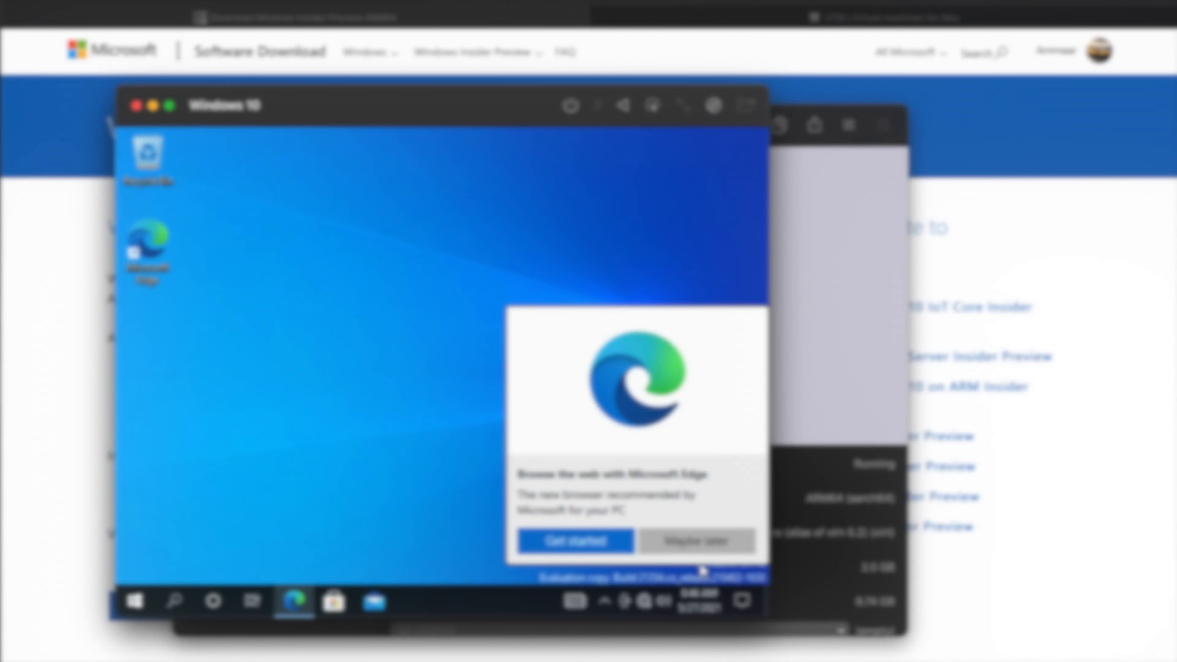
left_click(683, 543)
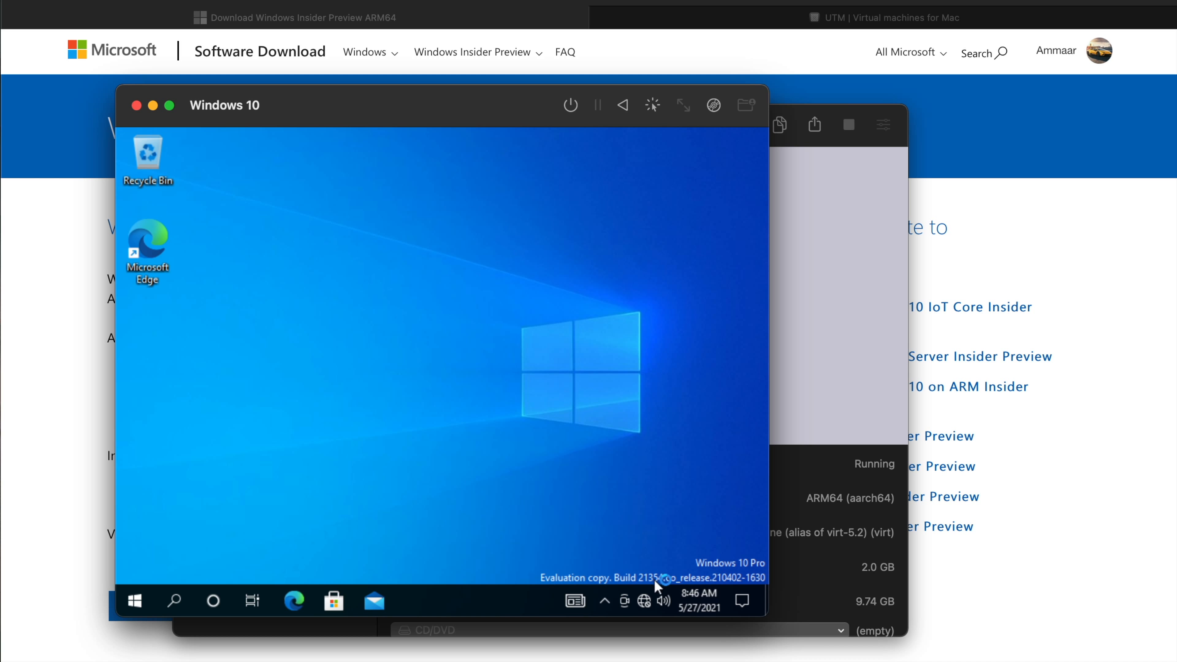
left_click(292, 608)
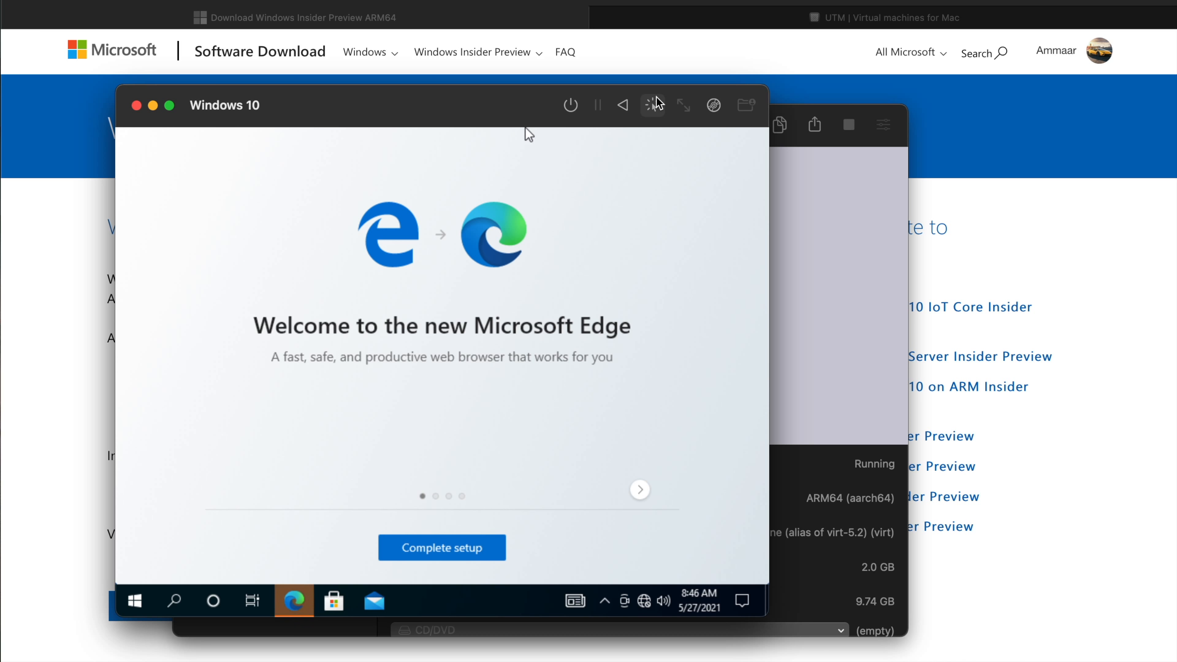
Load virtio-win-arm64-0.1.190-signed.iso from the Windows On Mac folder in Downloads into the virtual machine's USB CD/DVD drive.
left_click(714, 104)
mouse_move(672, 135)
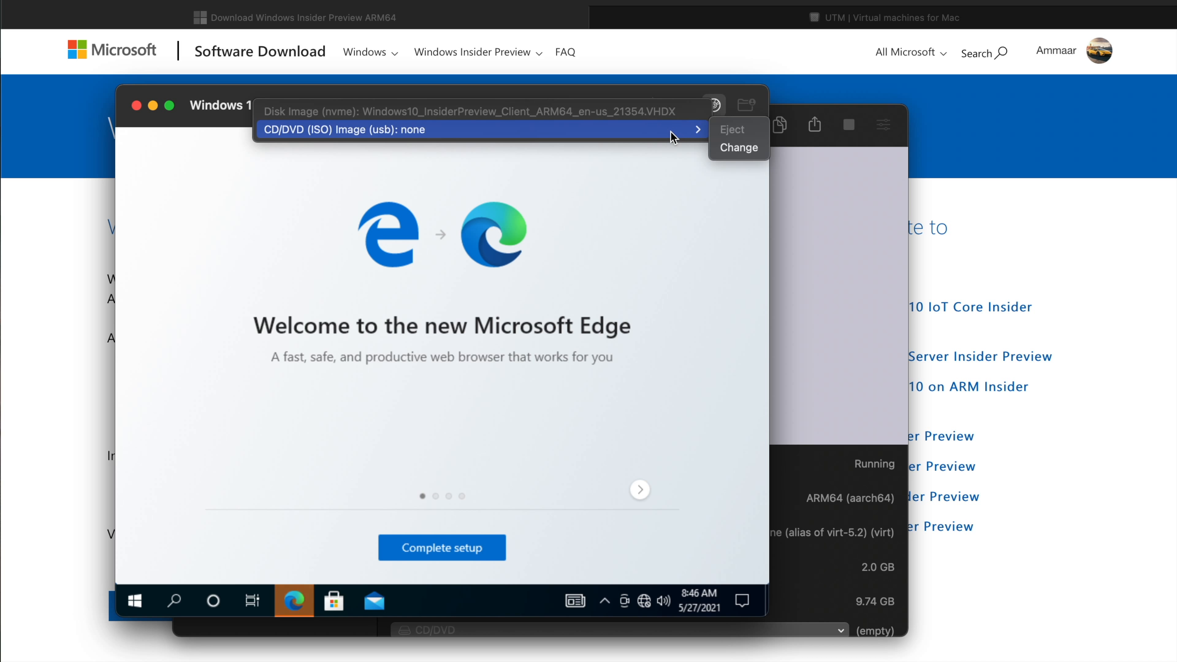
left_click(716, 149)
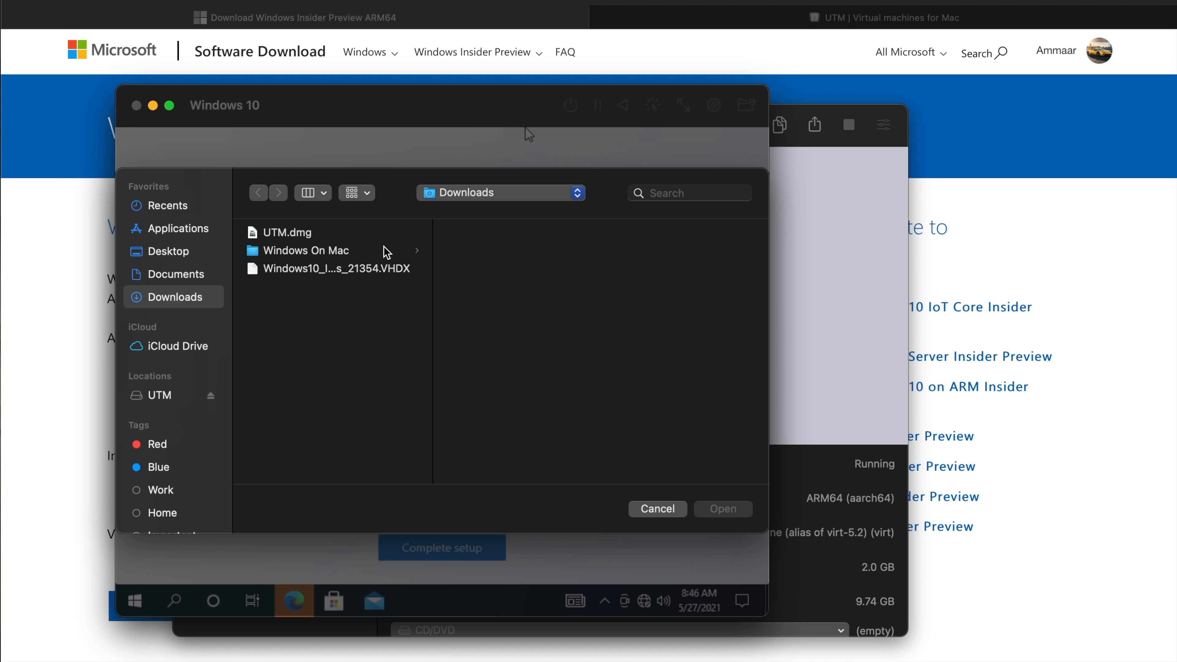
left_click(385, 250)
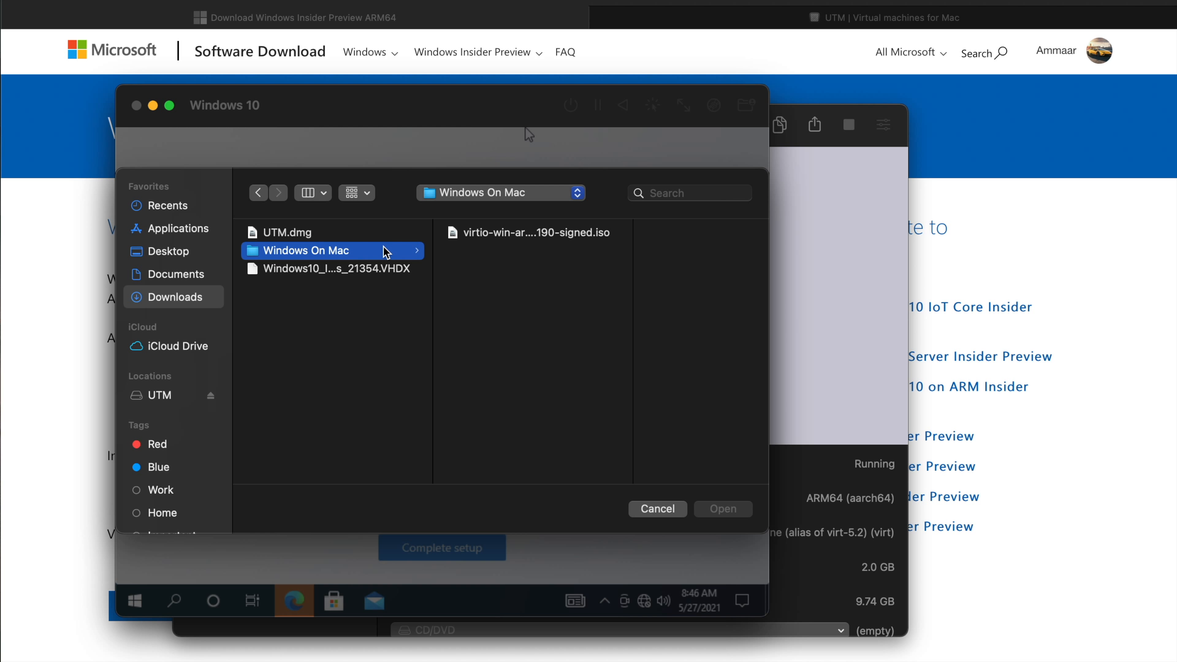
double_click(483, 234)
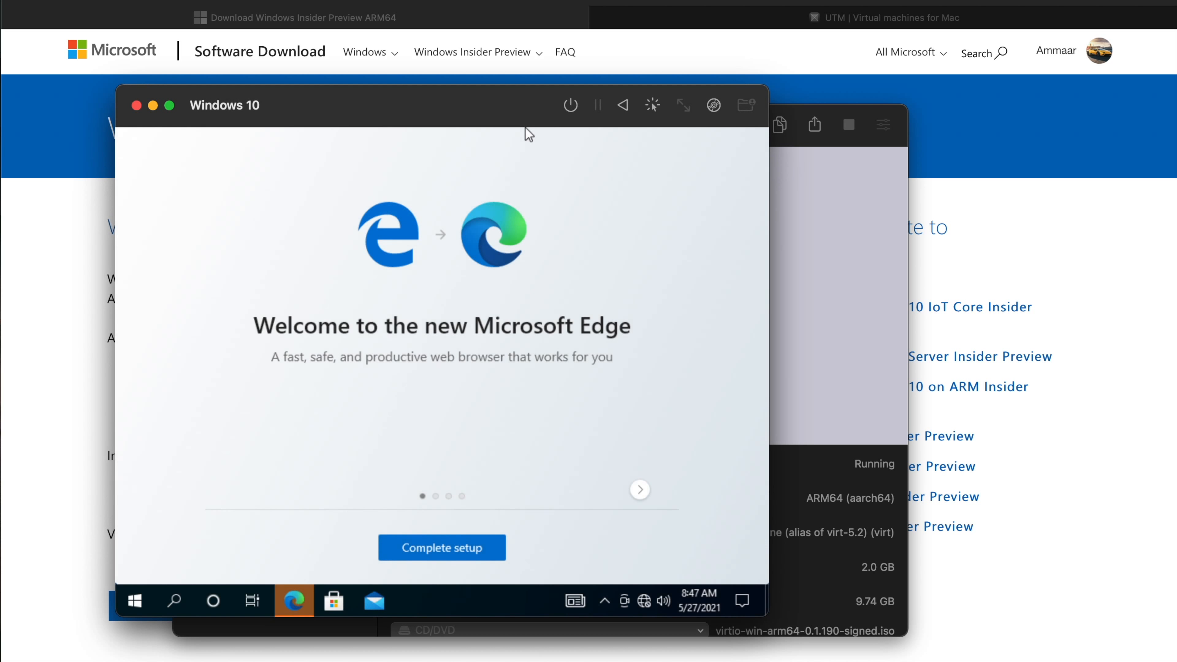
Search for File Explorer in Windows, launch it and open CD Drive (D:) VirtIOArm64.
left_click(175, 601)
type("file")
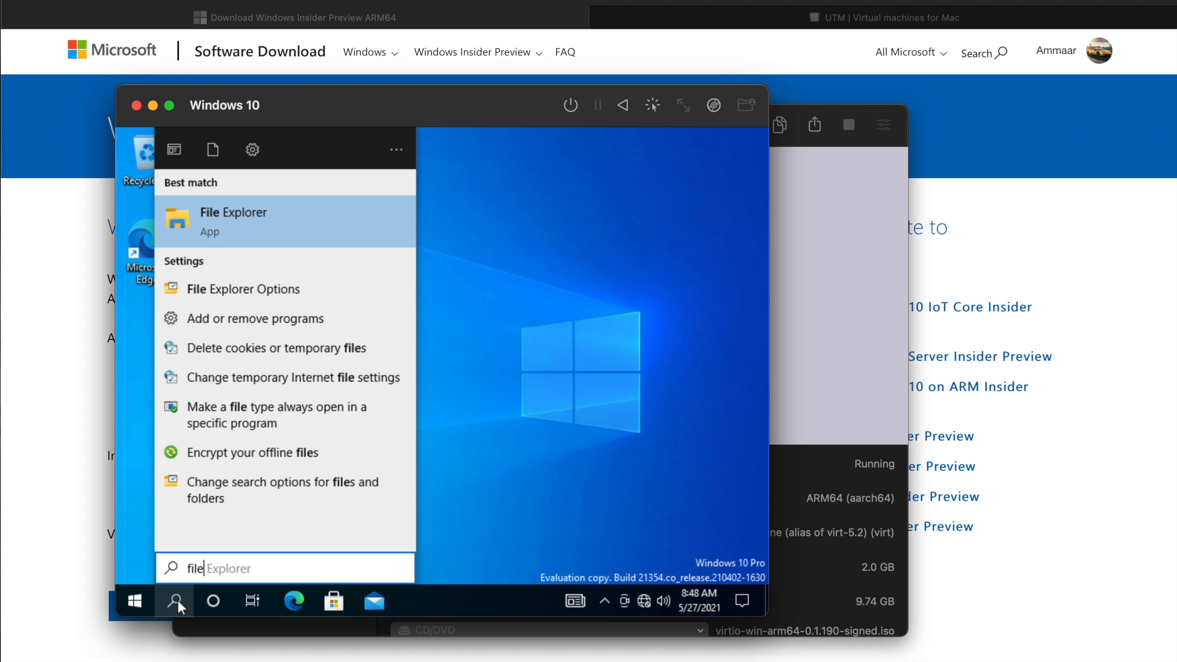
key("Return")
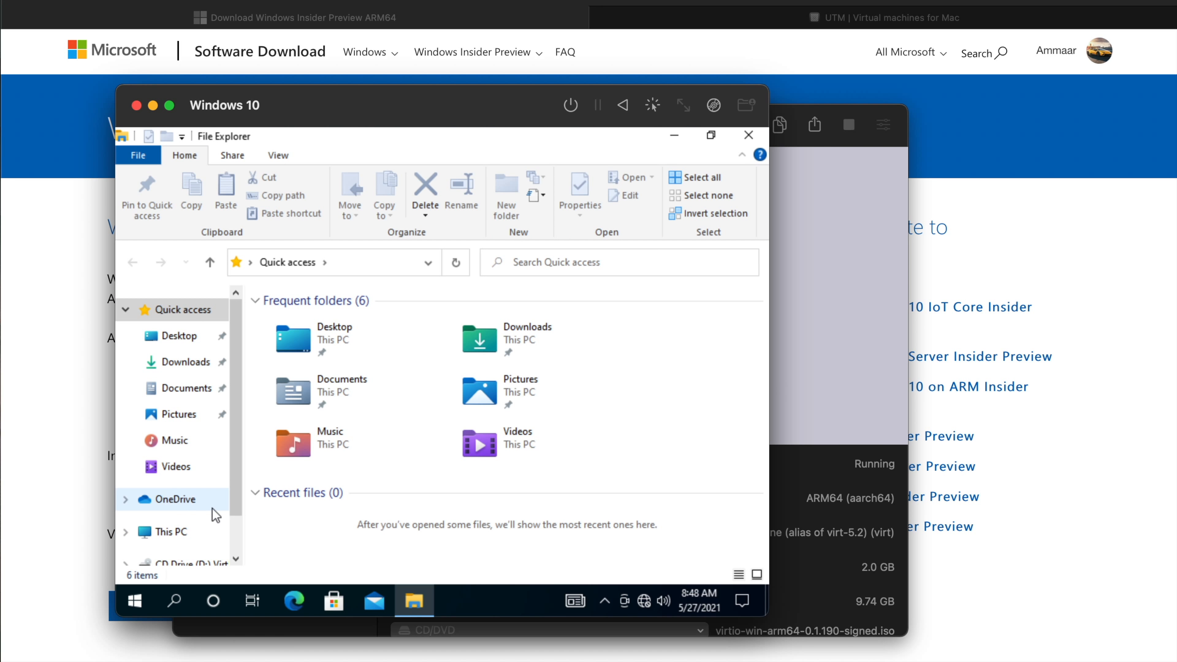
left_click(236, 559)
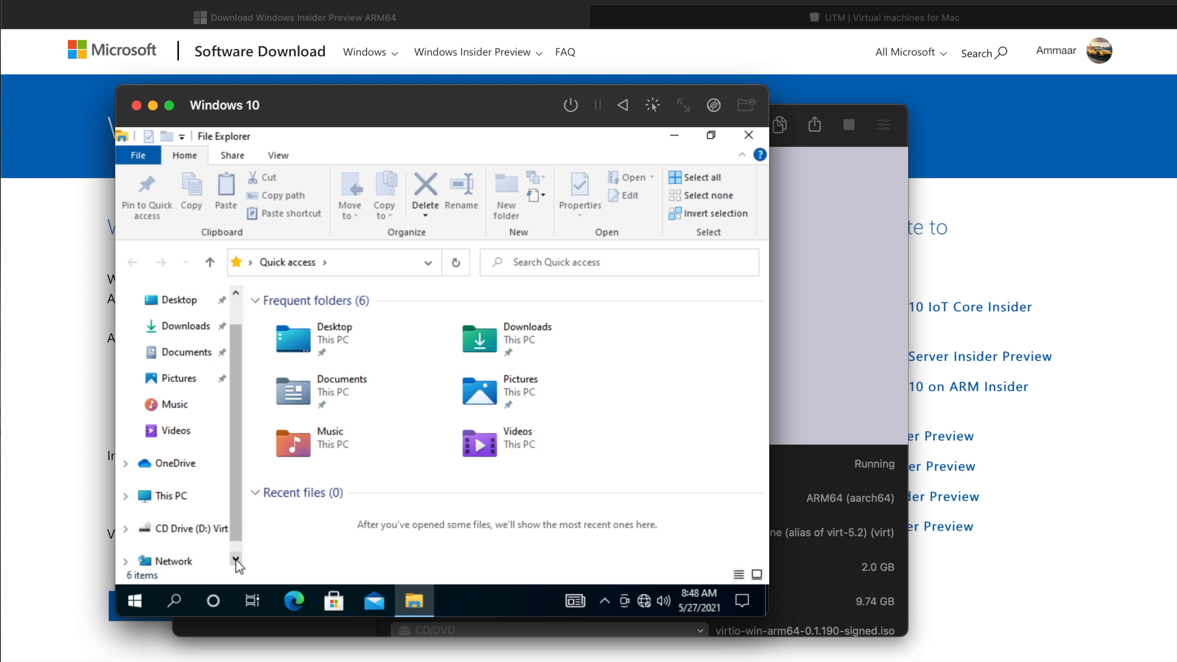
left_click(185, 530)
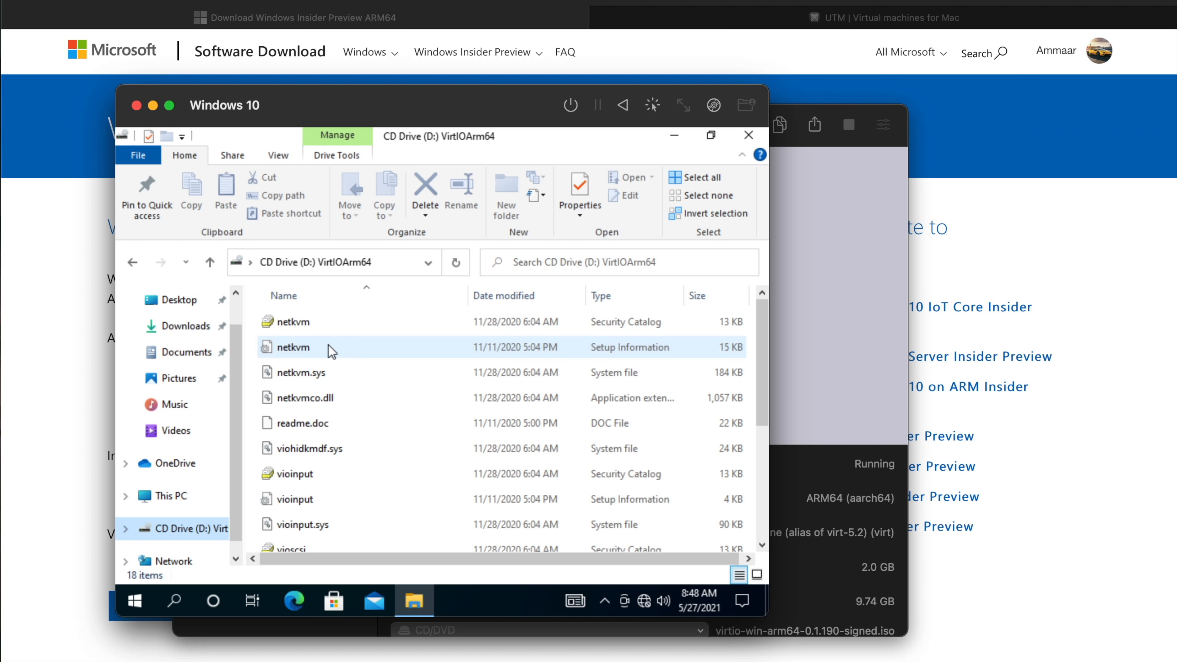
Install the netkvm Setup Information driver file, allow the device changes, and check the network connection status.
left_click(636, 350)
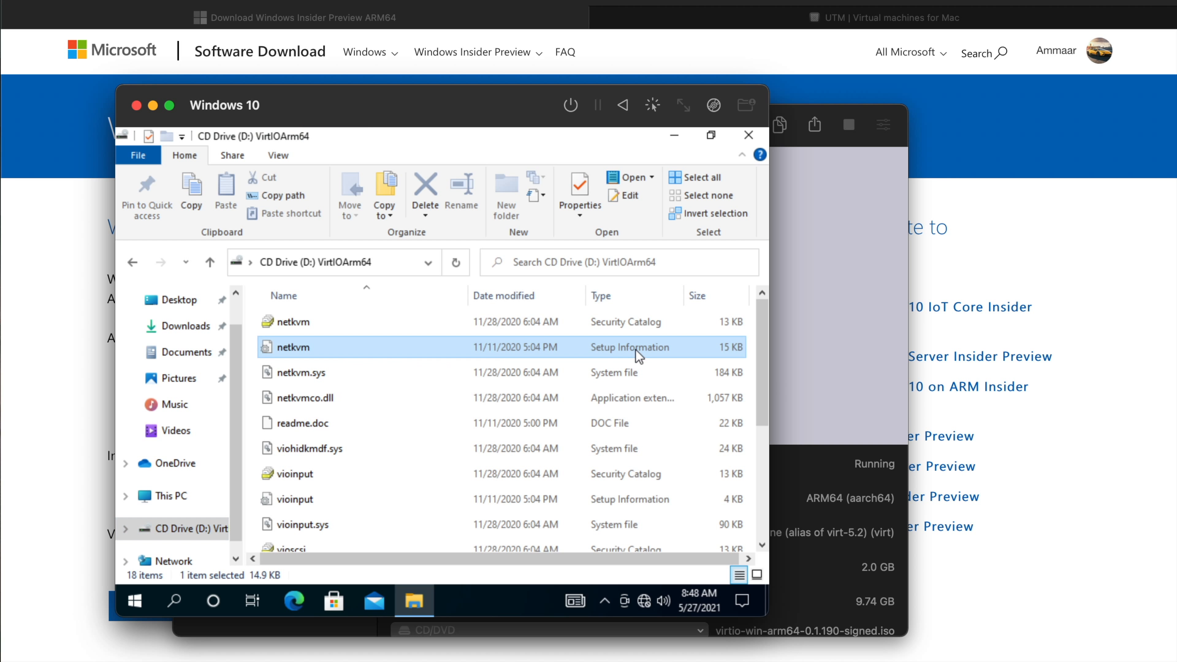
right_click(635, 349)
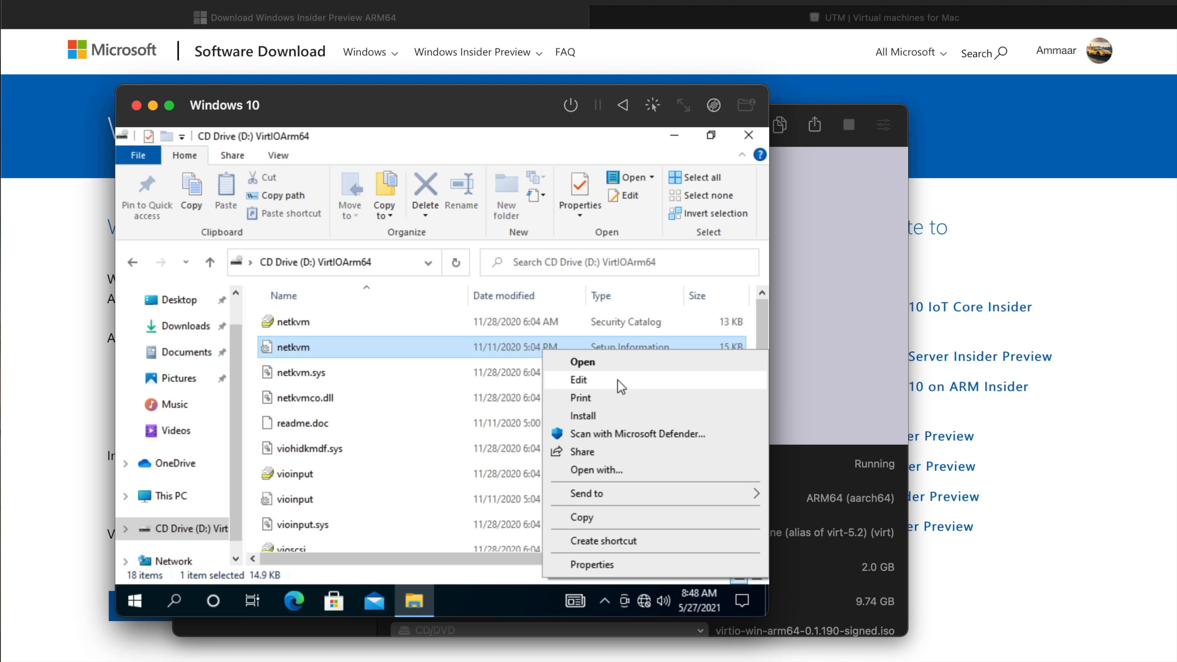
left_click(598, 415)
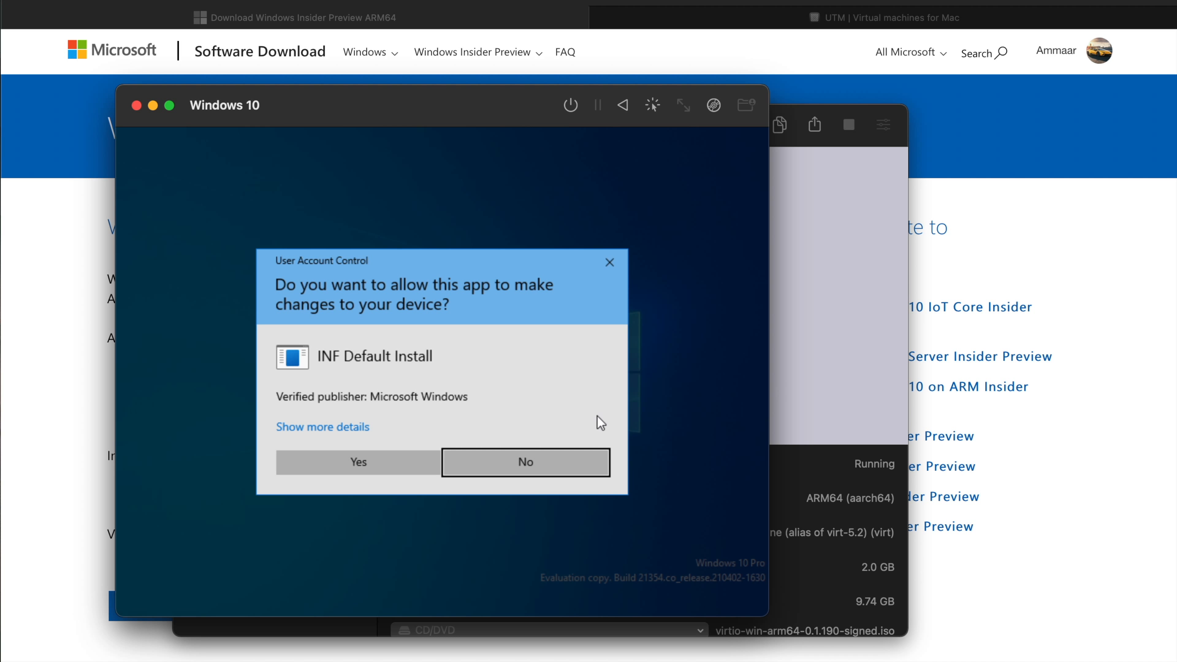
left_click(360, 468)
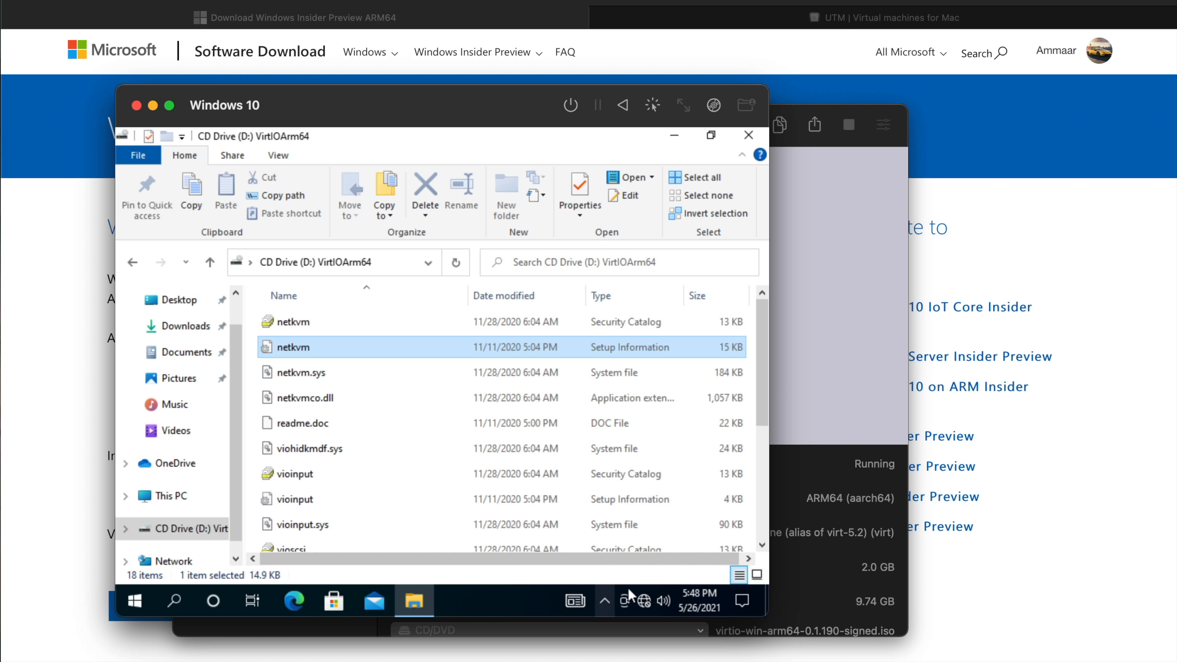
mouse_move(648, 608)
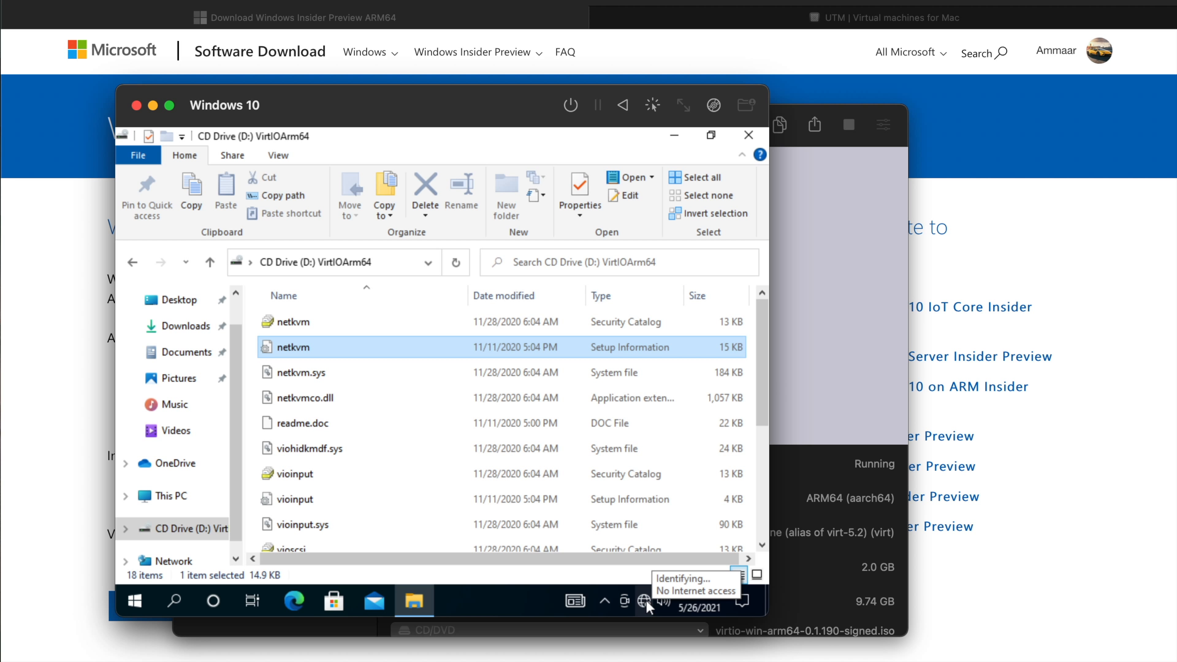
Launch Microsoft Edge in the virtual machine, load google.com to test internet access, and decline the offer to switch to Chrome.
left_click(288, 602)
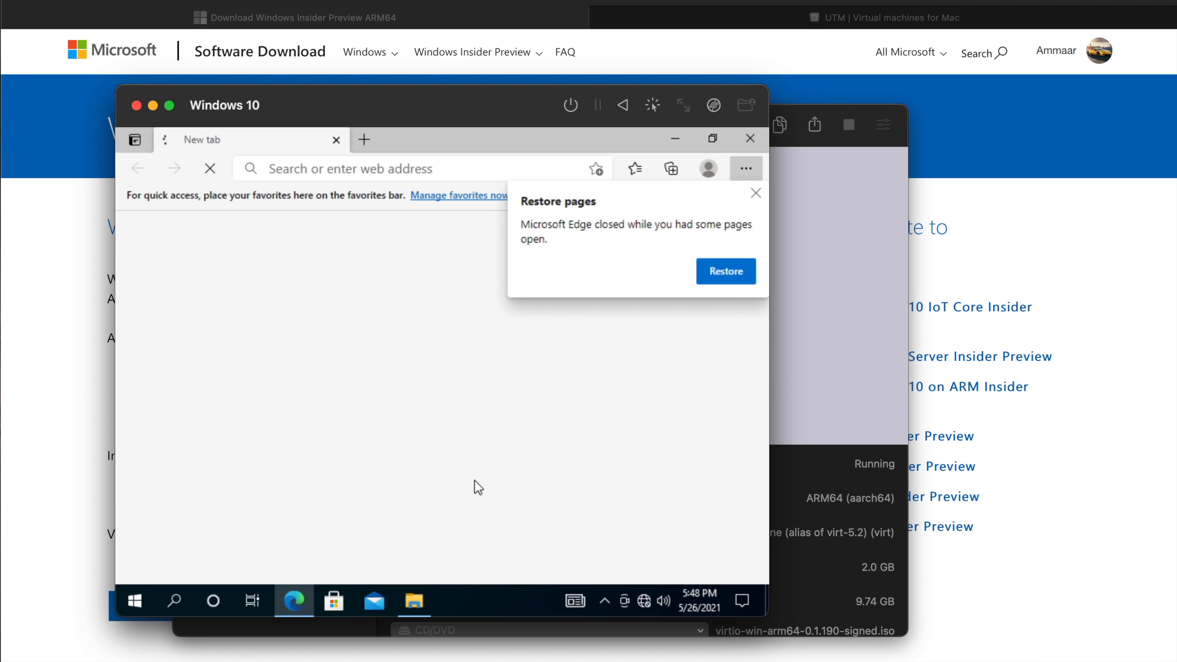
left_click(459, 167)
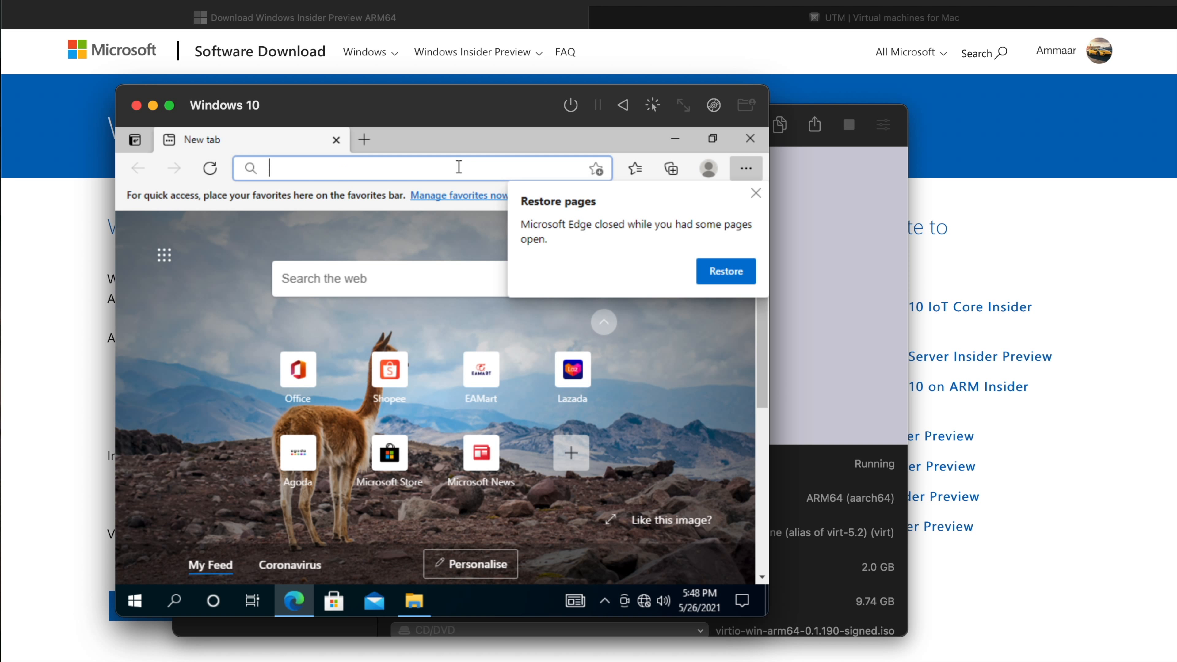
type("google")
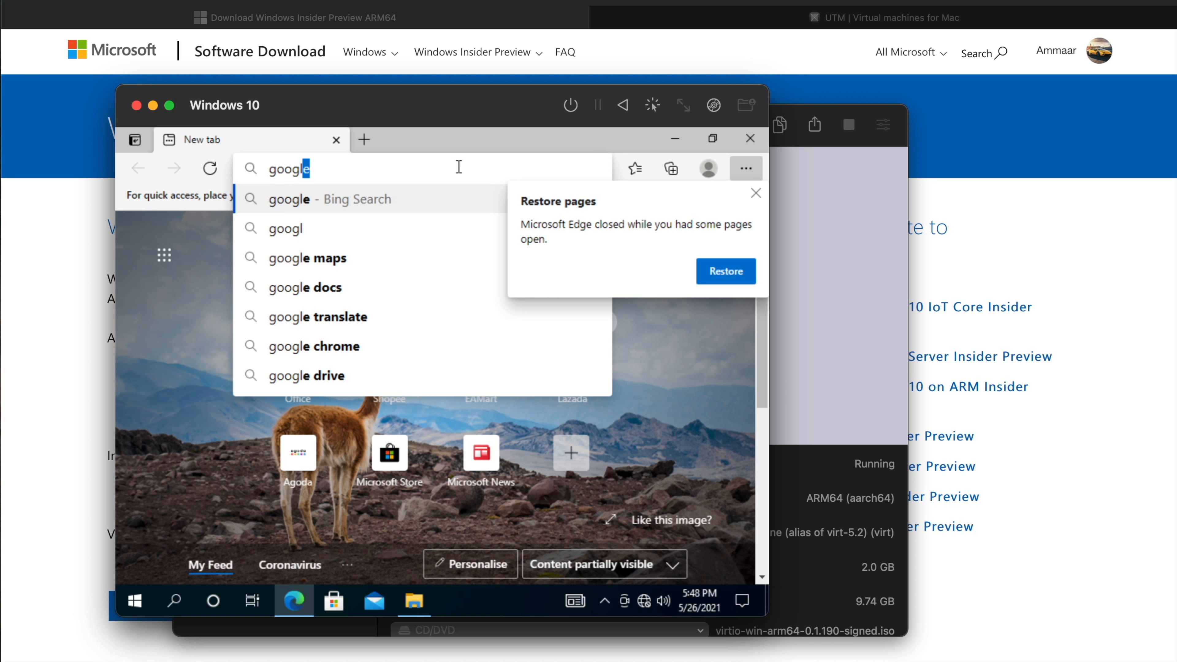
type(".com")
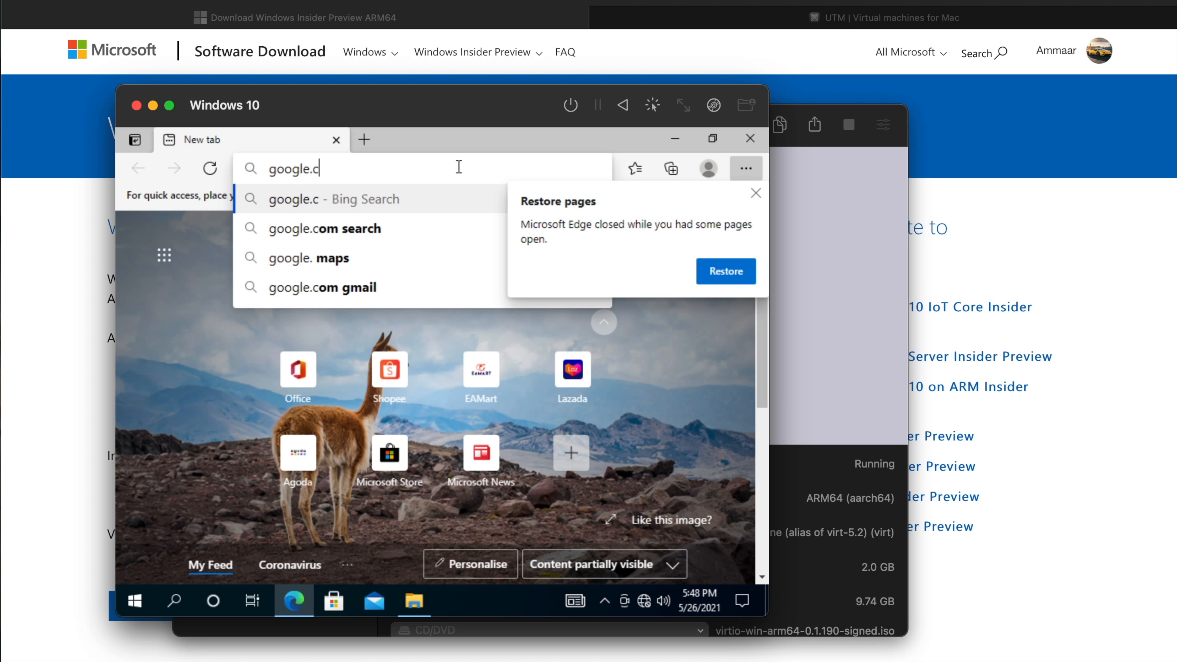
key("Return")
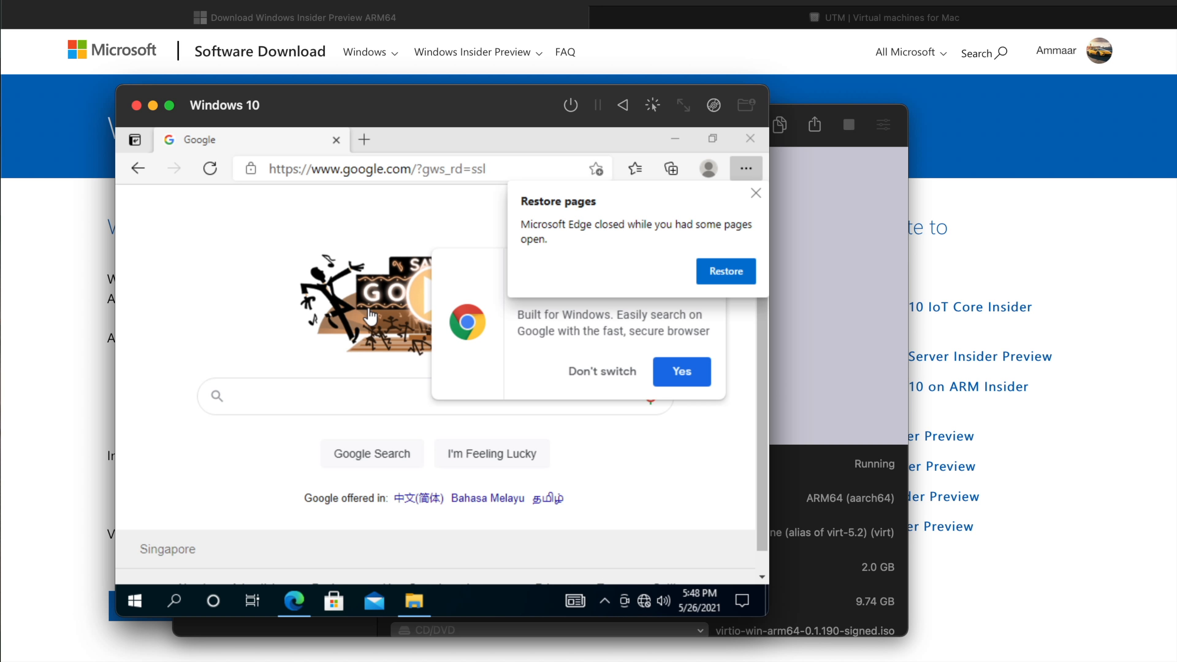
left_click(611, 378)
left_click(459, 384)
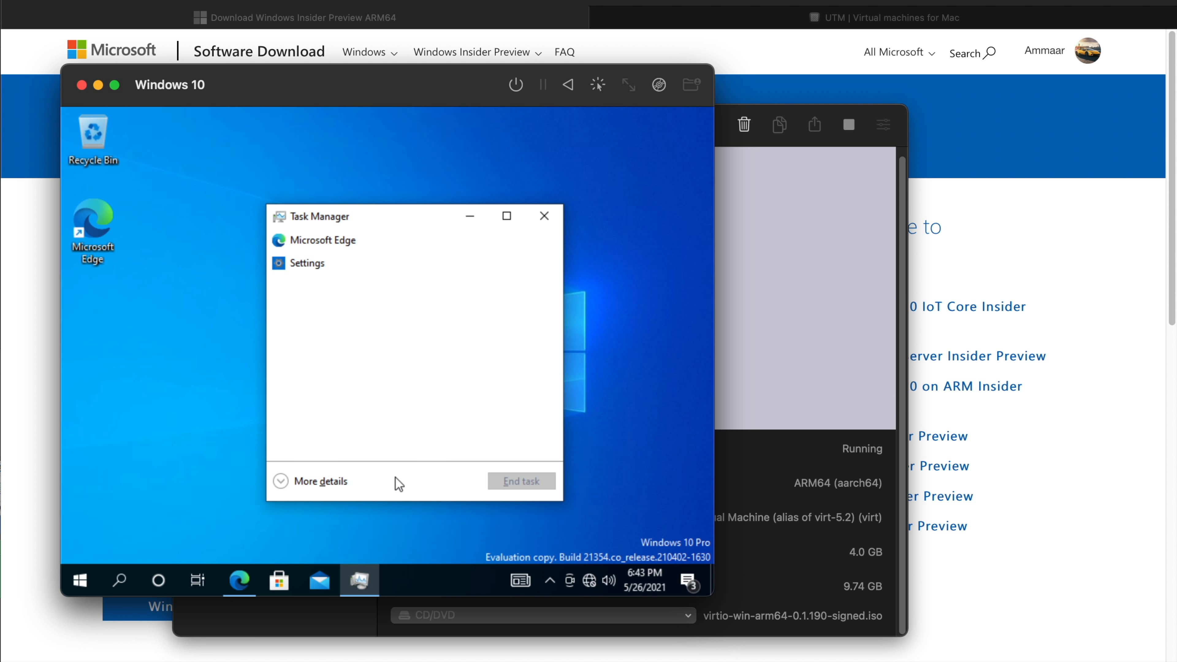
Make the Windows 10 virtual machine window full screen and move the Task Manager window slightly left on the desktop.
left_click(116, 87)
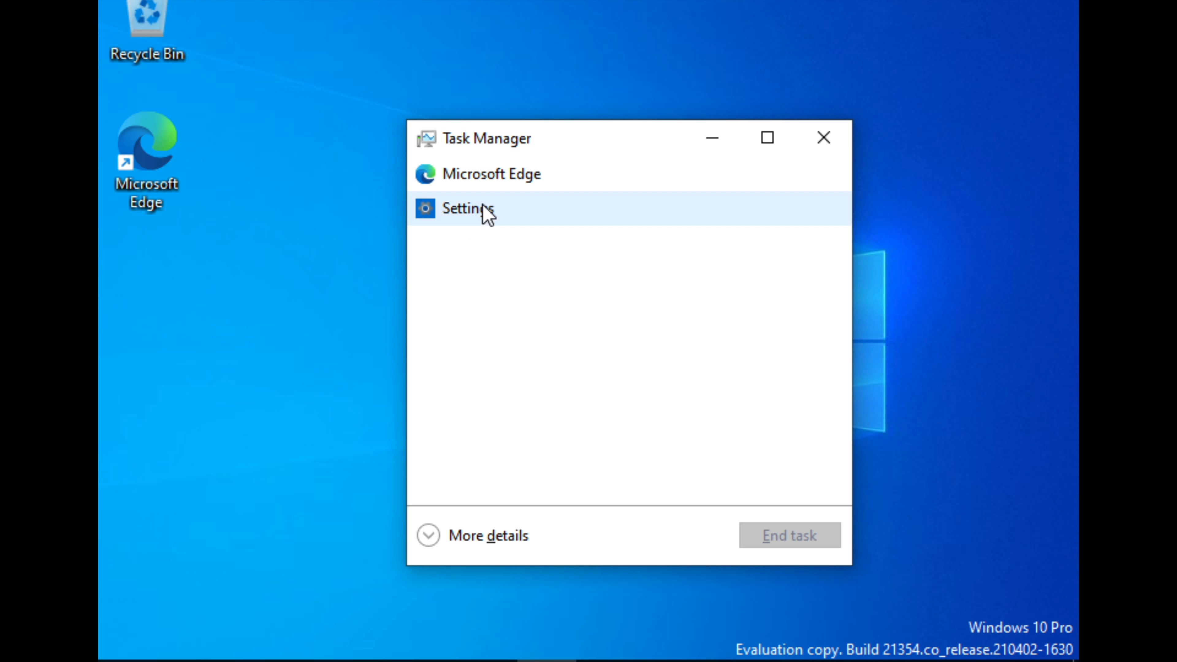
left_click_drag(510, 139, 426, 132)
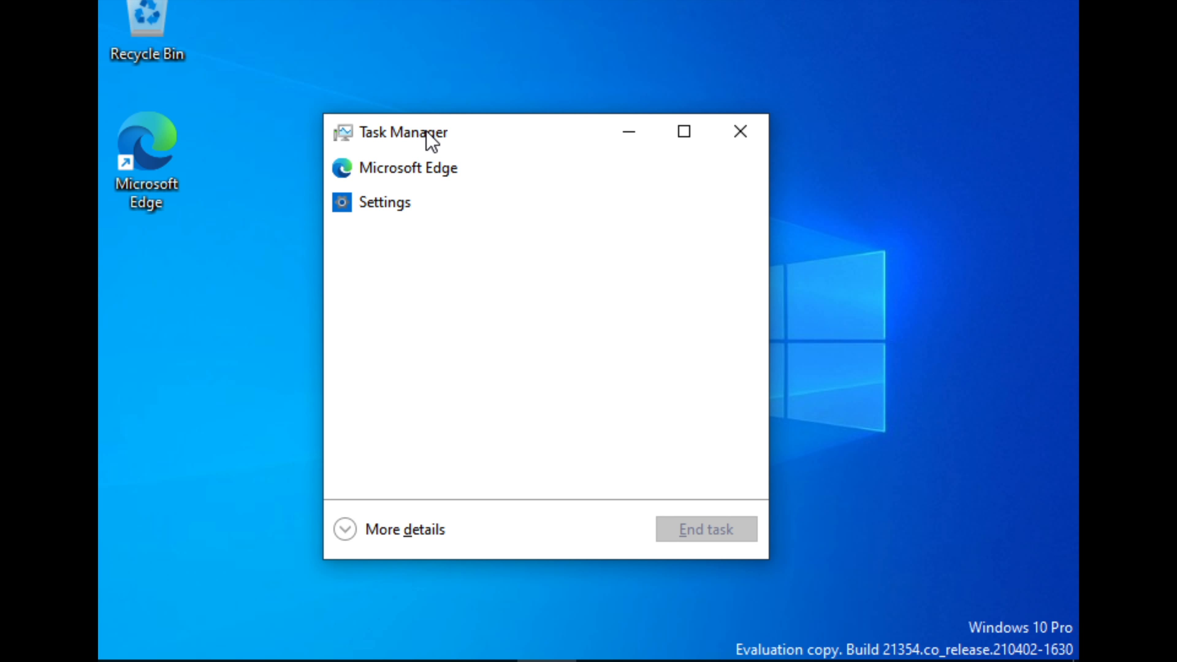